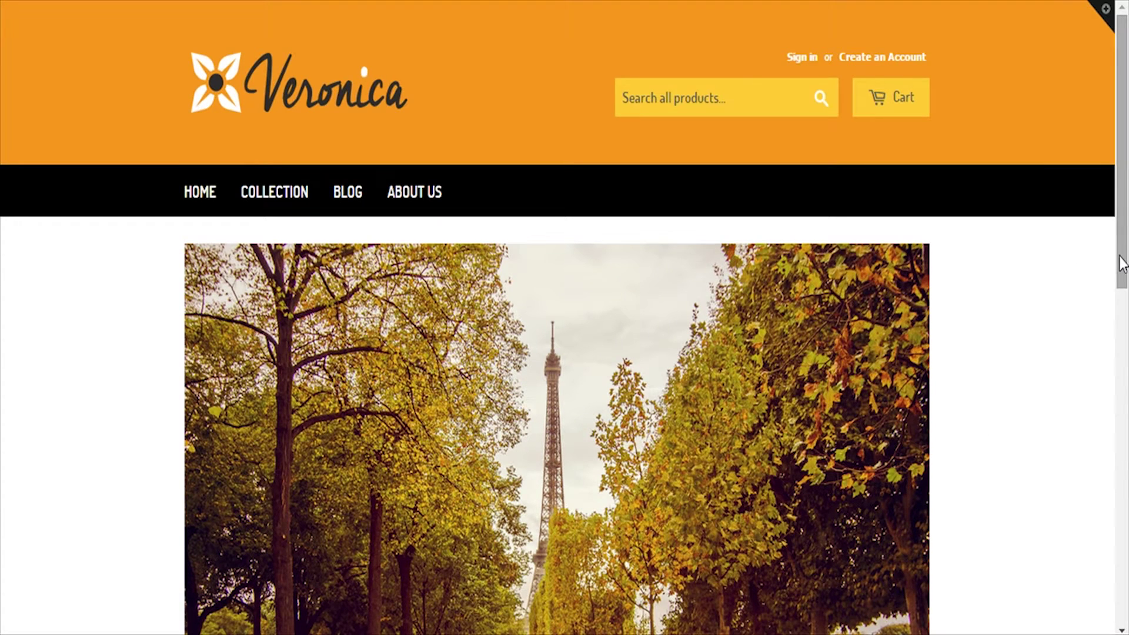
Step: Go from the Veronica storefront home page to the Create Account page
{"action": "mouse_move", "coordinate": [1121, 263]}
{"action": "left_mouse_down"}
{"action": "mouse_move", "coordinate": [1118, 311]}
{"action": "mouse_move", "coordinate": [1114, 244]}
{"action": "left_mouse_up"}
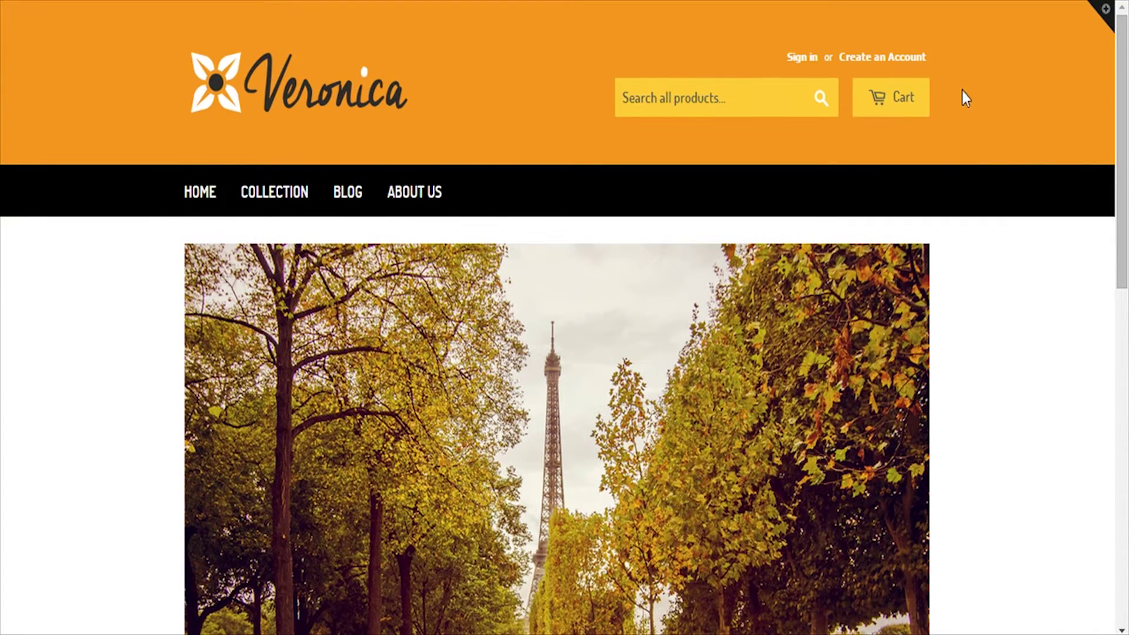
{"action": "left_click", "coordinate": [881, 57]}
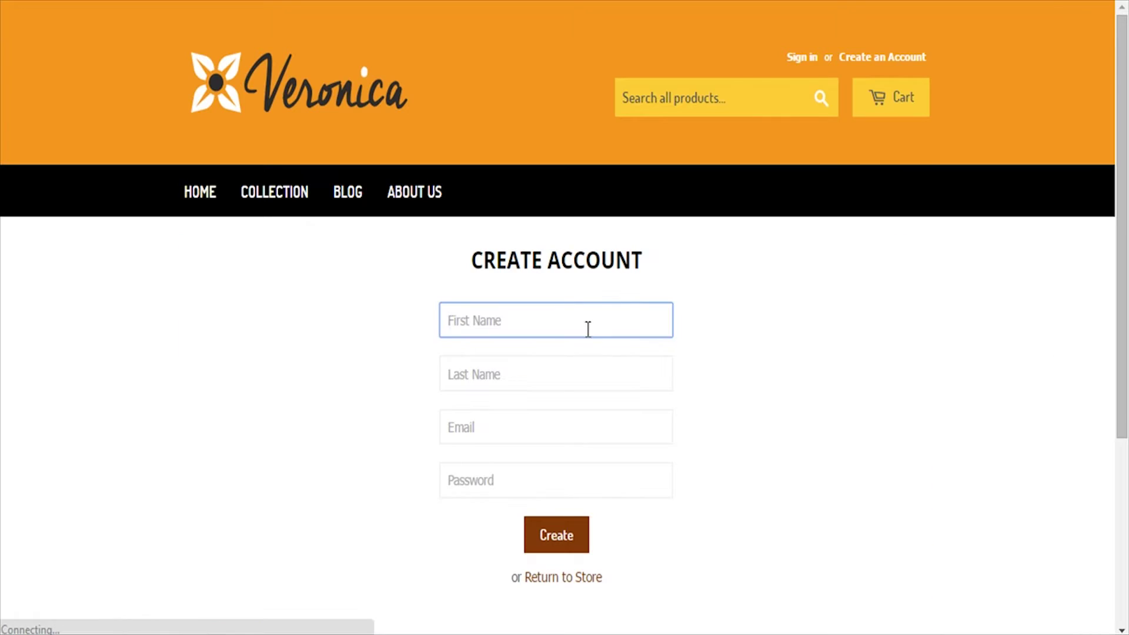
Step: Register a customer account with the customer's first name, last name, e-mail and a password
{"action": "left_click", "coordinate": [512, 383]}
{"action": "left_click", "coordinate": [486, 428]}
{"action": "left_click", "coordinate": [474, 474]}
{"action": "type", "text": "**********"}
{"action": "key", "text": "Return"}
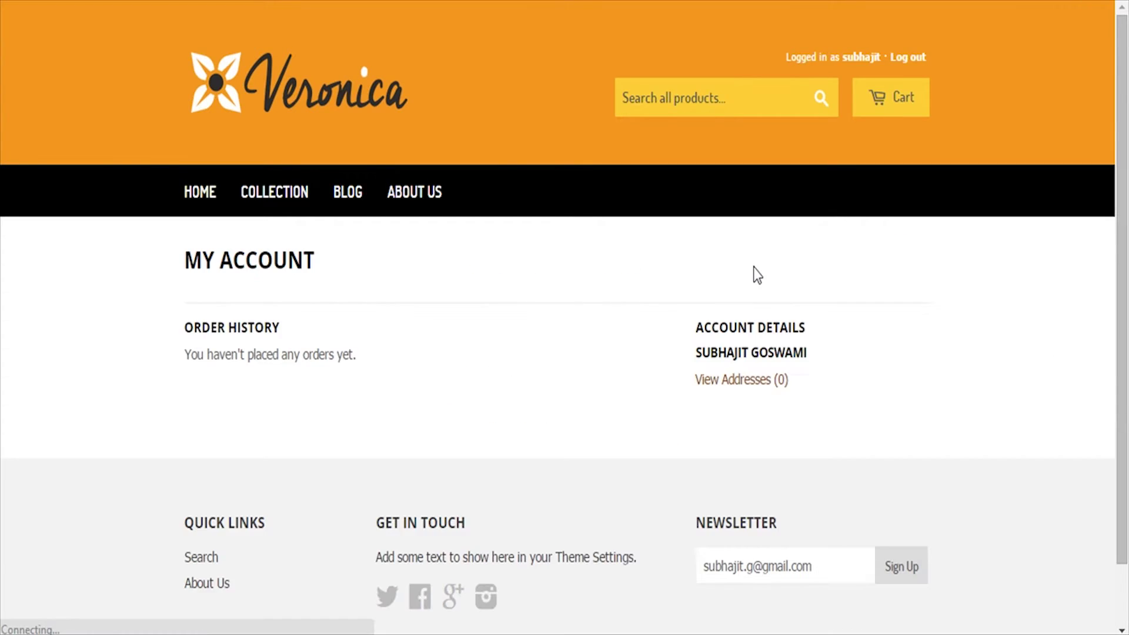
Step: Start a new address with the customer's first and last name and company 'insync'
{"action": "scroll", "coordinate": [749, 347], "scroll_direction": "down", "scroll_amount": 1}
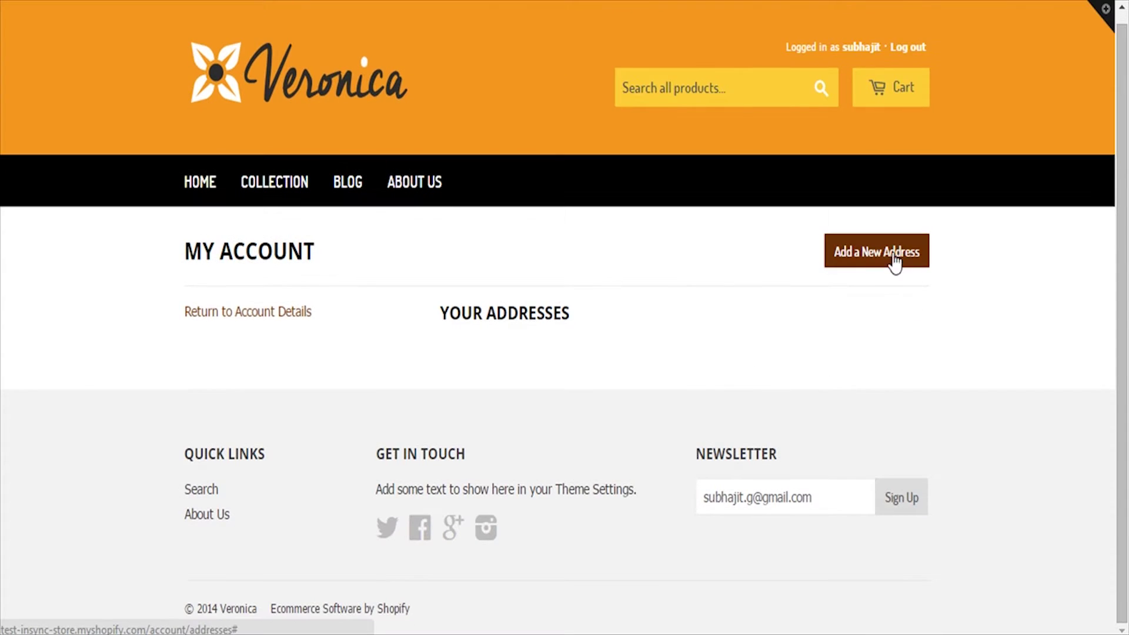
{"action": "left_click", "coordinate": [898, 261]}
{"action": "left_click", "coordinate": [544, 376]}
{"action": "left_click", "coordinate": [756, 385]}
{"action": "type", "text": "hg"}
{"action": "key", "text": "BackSpace"}
{"action": "key", "text": "BackSpace"}
{"action": "left_click", "coordinate": [470, 448]}
{"action": "type", "text": "insync"}
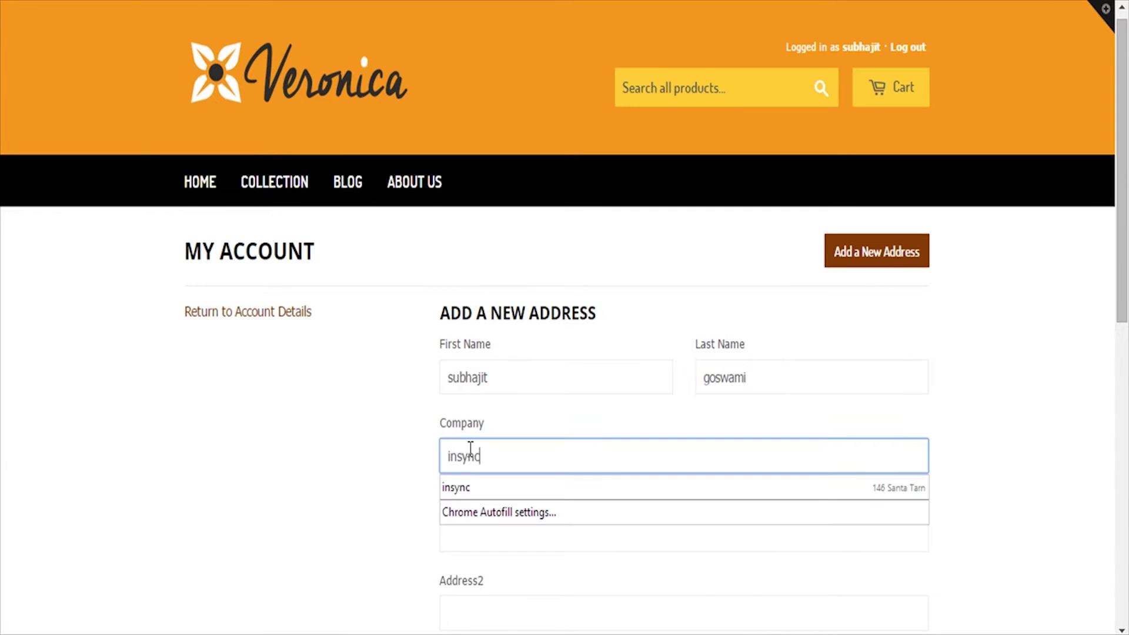
Step: Enter the customer's street address, second address line and city
{"action": "scroll", "coordinate": [470, 448], "scroll_direction": "down", "scroll_amount": 2}
{"action": "left_click", "coordinate": [499, 432]}
{"action": "left_click", "coordinate": [511, 510]}
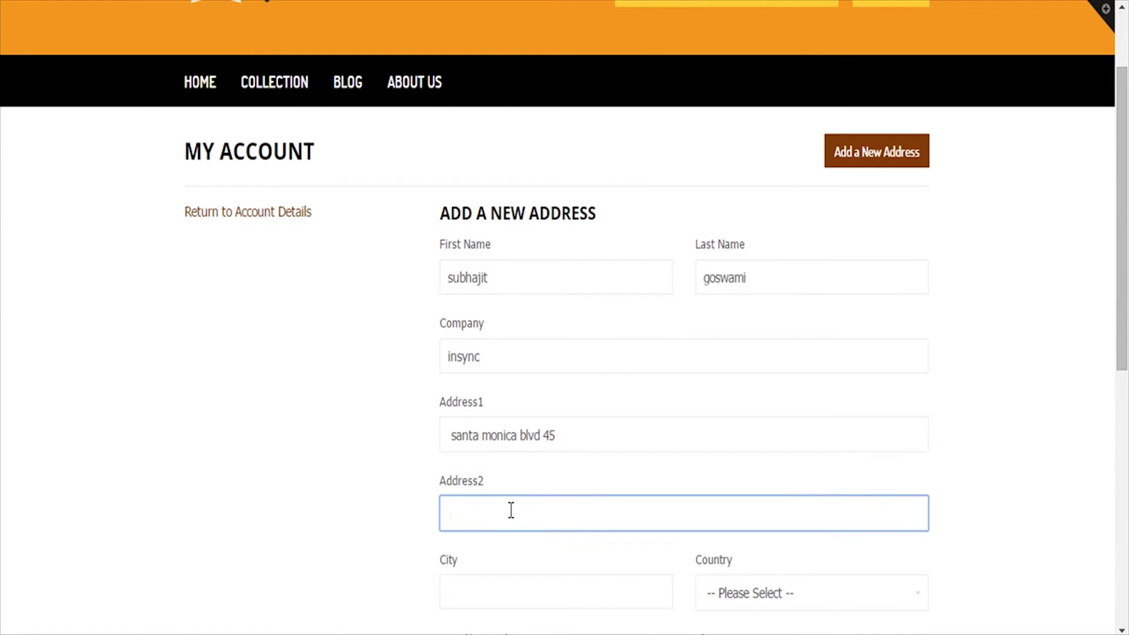
{"action": "type", "text": "block 2"}
{"action": "scroll", "coordinate": [511, 509], "scroll_direction": "down", "scroll_amount": 4}
{"action": "left_click", "coordinate": [479, 381]}
{"action": "type", "text": "los angeles"}
Step: Set country United States and province California, add postal code and phone, and save the address
{"action": "left_click", "coordinate": [811, 393]}
{"action": "left_click", "coordinate": [773, 59]}
{"action": "left_click", "coordinate": [499, 474]}
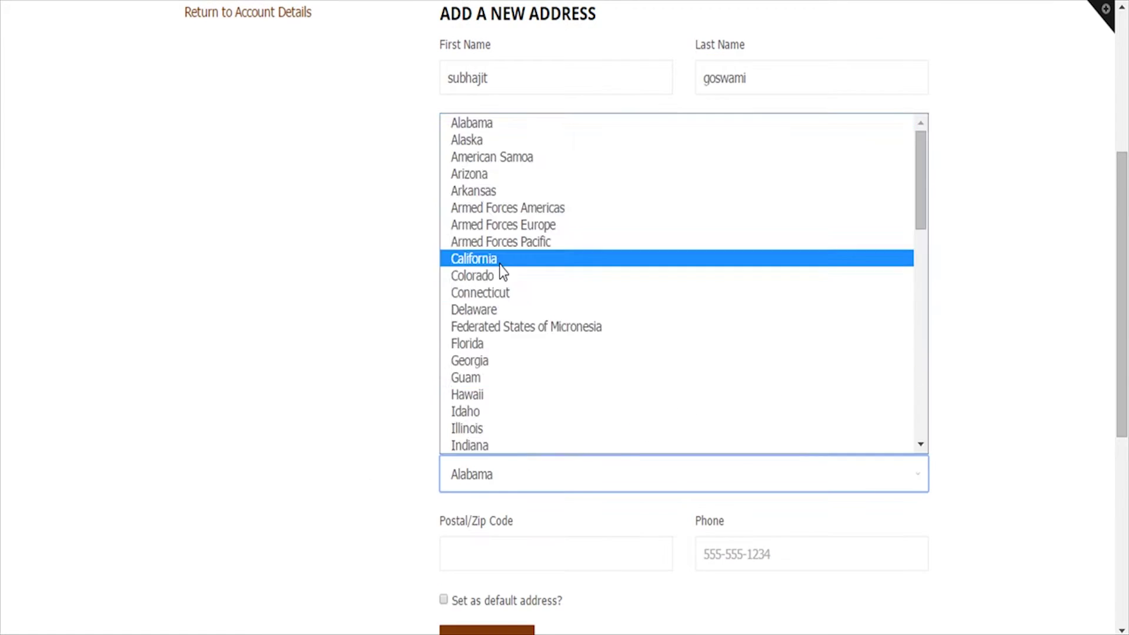
{"action": "left_click", "coordinate": [499, 262]}
{"action": "scroll", "coordinate": [499, 261], "scroll_direction": "down", "scroll_amount": 2}
{"action": "left_click", "coordinate": [541, 459]}
{"action": "type", "text": "90005"}
{"action": "left_click", "coordinate": [791, 453]}
{"action": "left_click", "coordinate": [491, 553]}
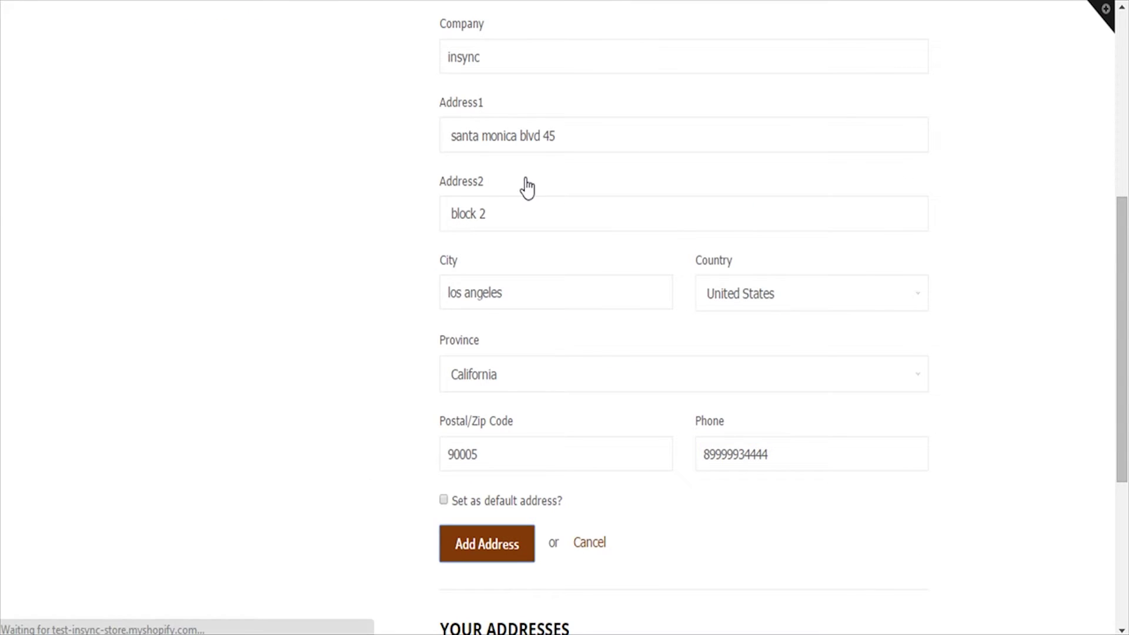
{"action": "scroll", "coordinate": [682, 379], "scroll_direction": "down", "scroll_amount": 2}
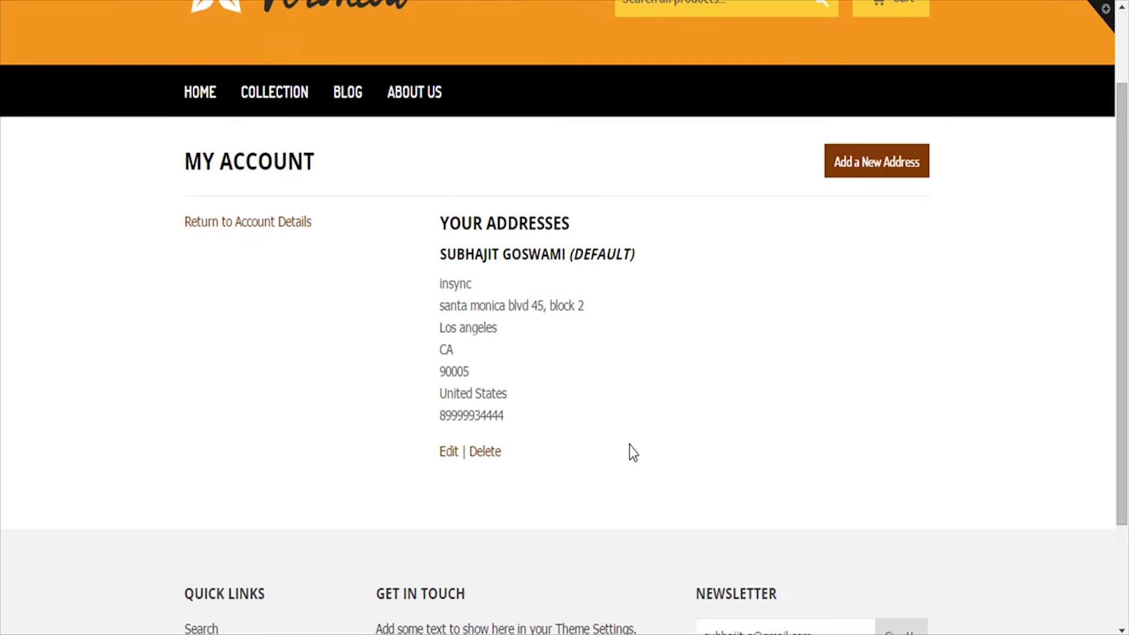
{"action": "key", "text": "alt+Tab"}
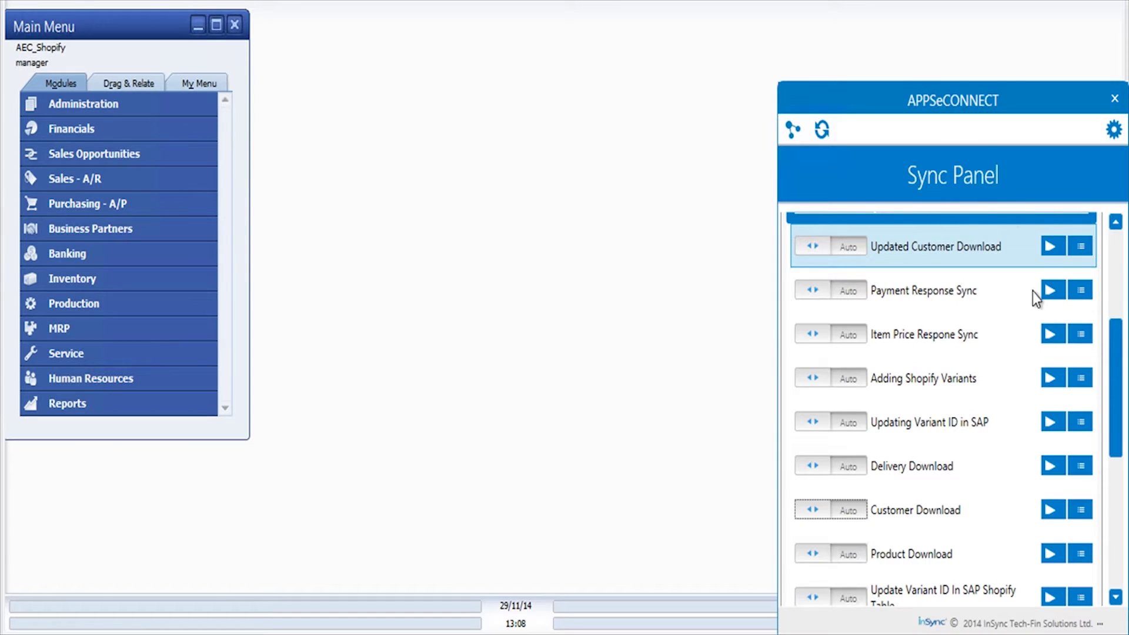
Step: Collapse the Shopify to SAP Business One group to show both SAPB1-Shopify flows
{"action": "left_click_drag", "start_coordinate": [1120, 372], "coordinate": [1110, 218]}
{"action": "left_click", "coordinate": [788, 419]}
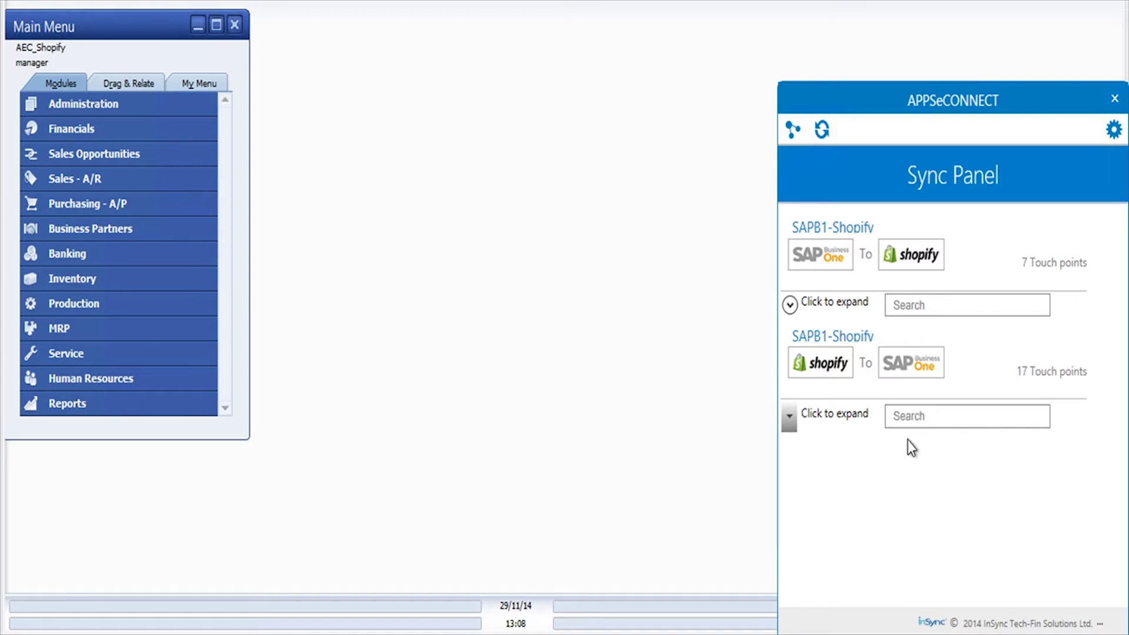
Step: Re-expand the Shopify-to-SAP transaction syncs and scroll down to Customer Download
{"action": "left_click", "coordinate": [789, 424]}
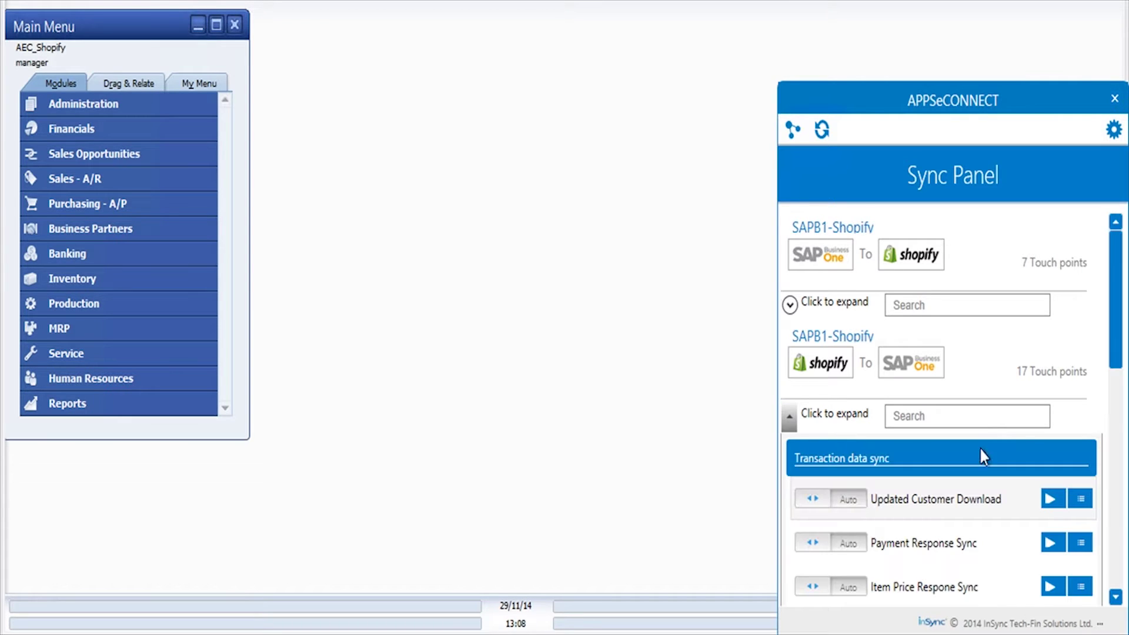
{"action": "left_click_drag", "start_coordinate": [1125, 344], "coordinate": [1119, 414]}
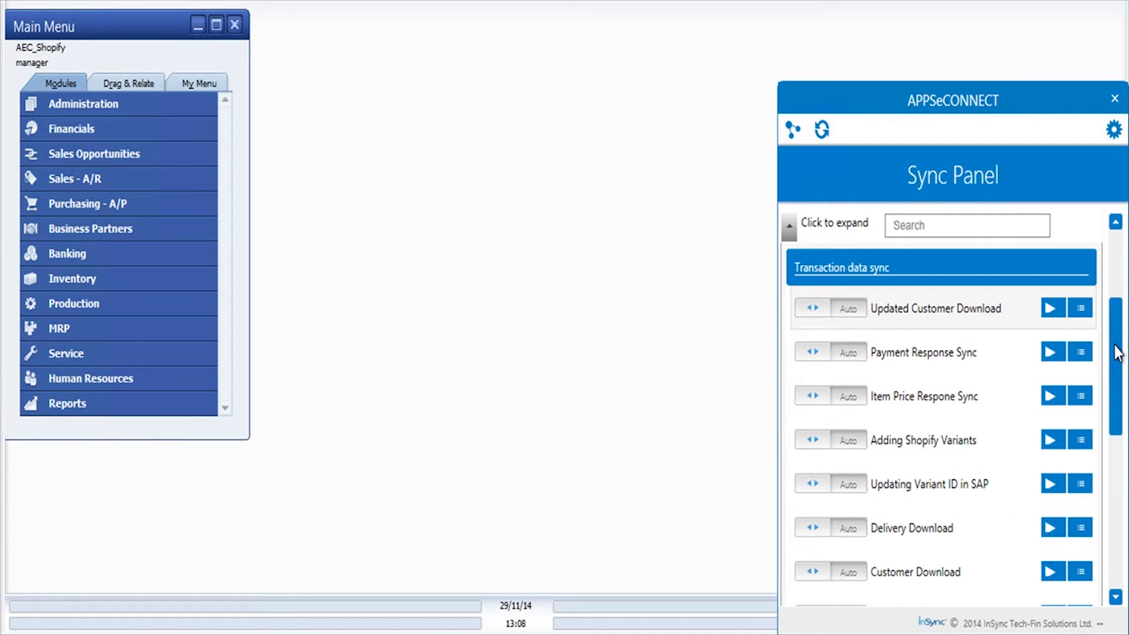
{"action": "scroll", "coordinate": [830, 335], "scroll_direction": "up", "scroll_amount": 1}
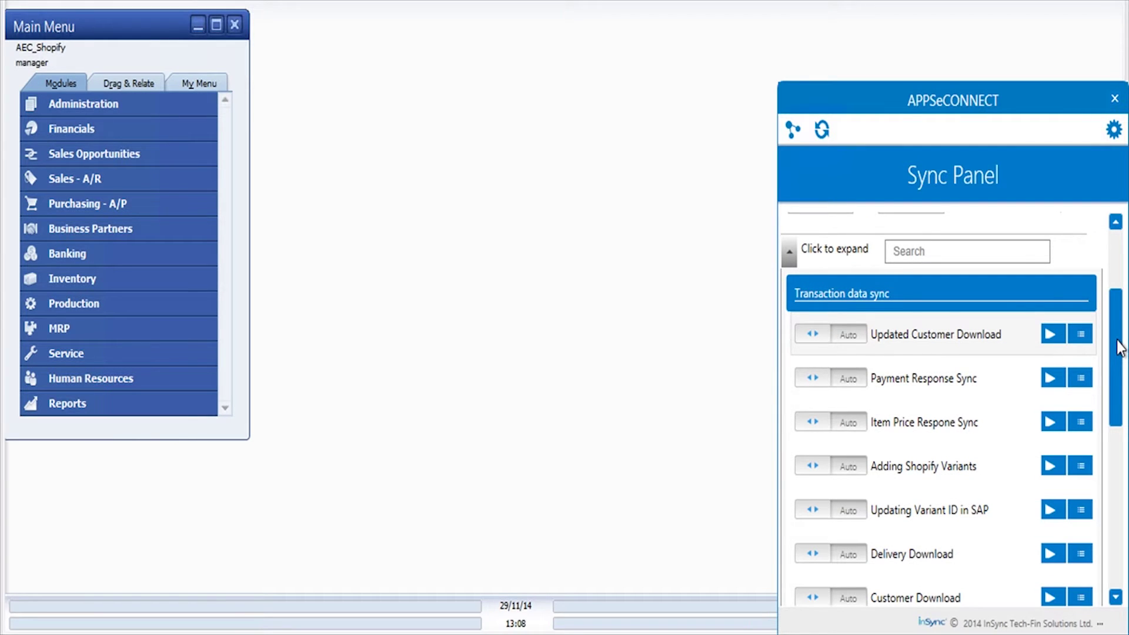
{"action": "scroll", "coordinate": [1119, 346], "scroll_direction": "down", "scroll_amount": 2}
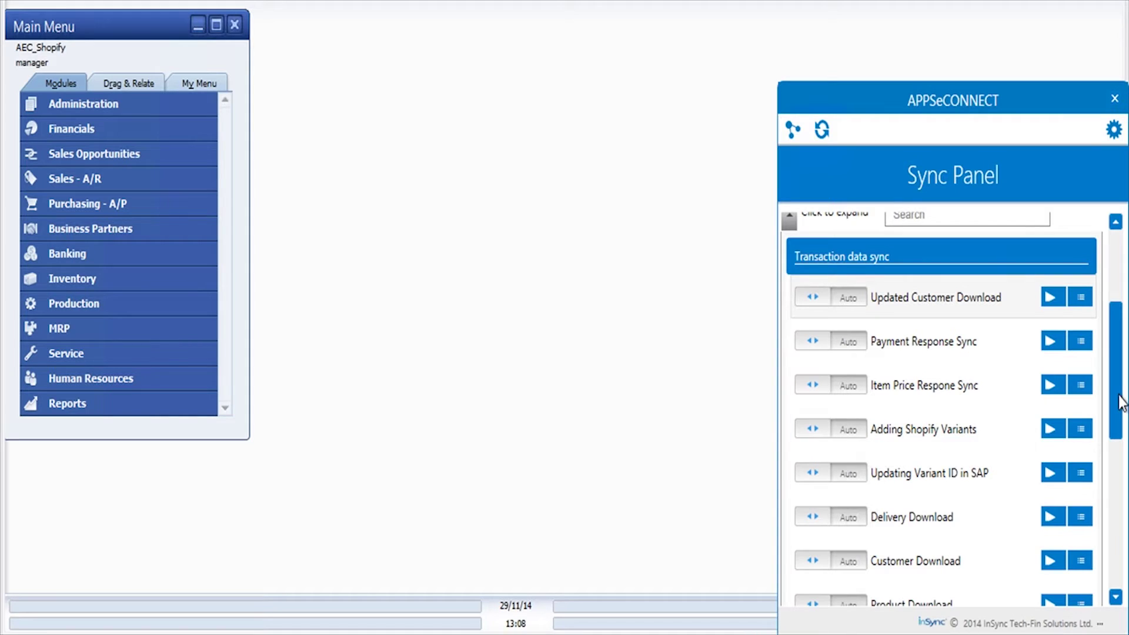
{"action": "scroll", "coordinate": [1121, 403], "scroll_direction": "down", "scroll_amount": 1}
{"action": "left_click_drag", "start_coordinate": [1121, 404], "coordinate": [1122, 410]}
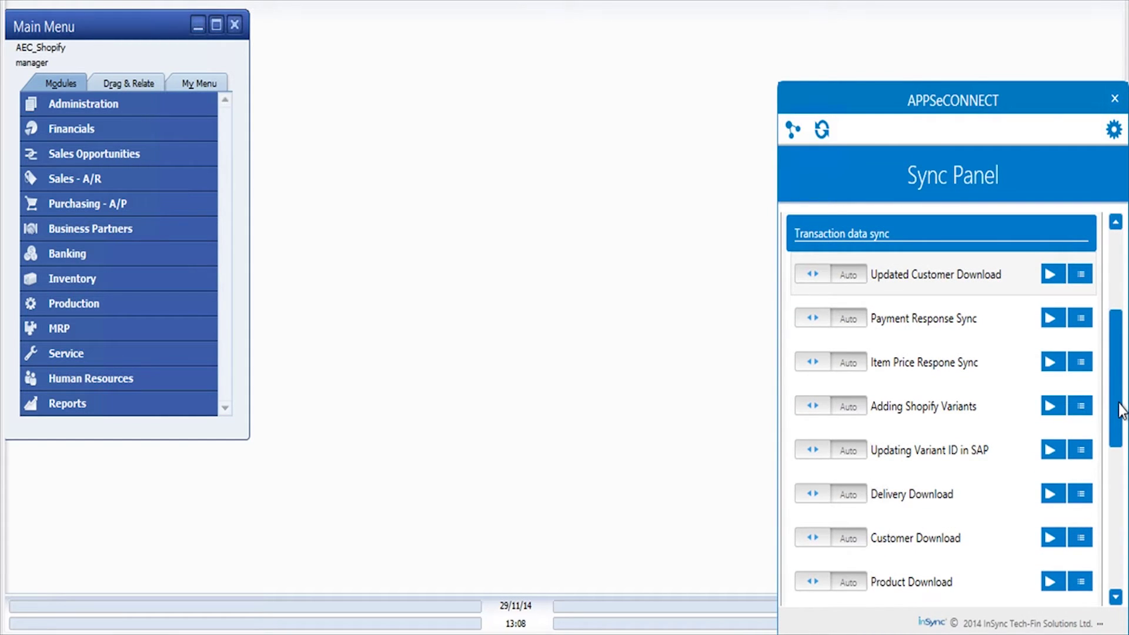
{"action": "left_click_drag", "start_coordinate": [1122, 411], "coordinate": [1117, 429]}
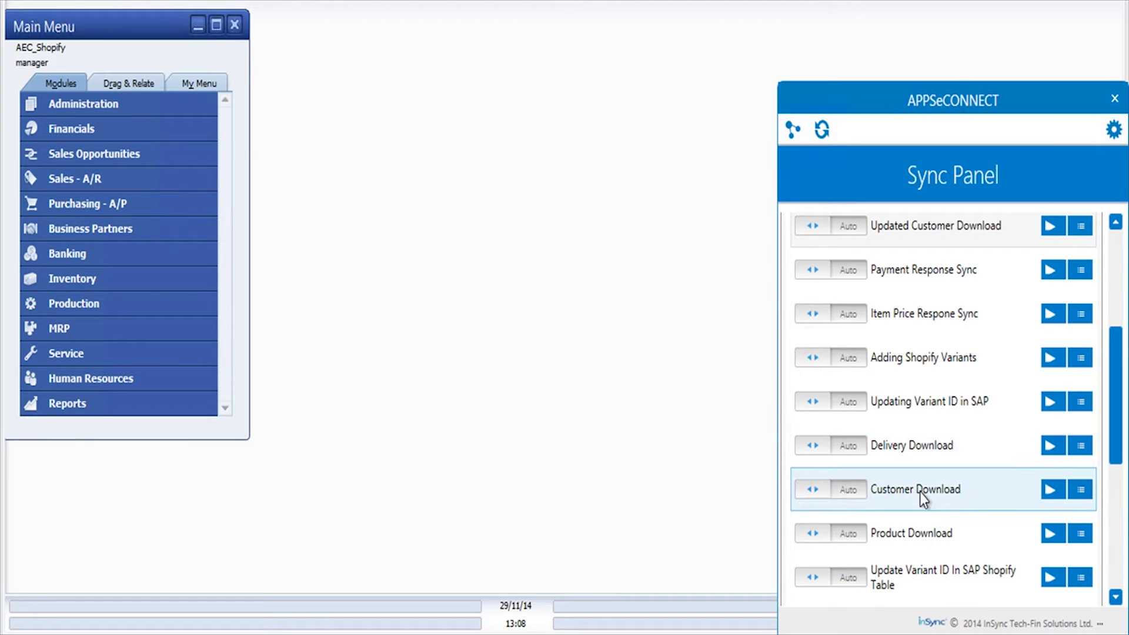
Step: Toggle Customer Download to Manual and back to Auto, then run it immediately
{"action": "left_click", "coordinate": [845, 491]}
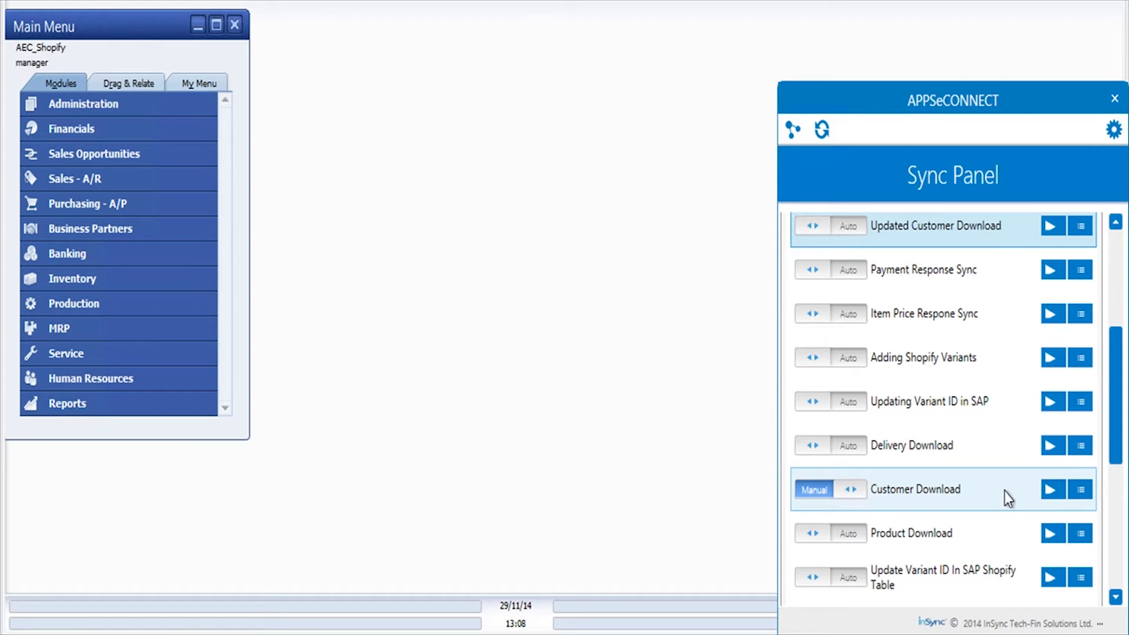
{"action": "left_click", "coordinate": [820, 493]}
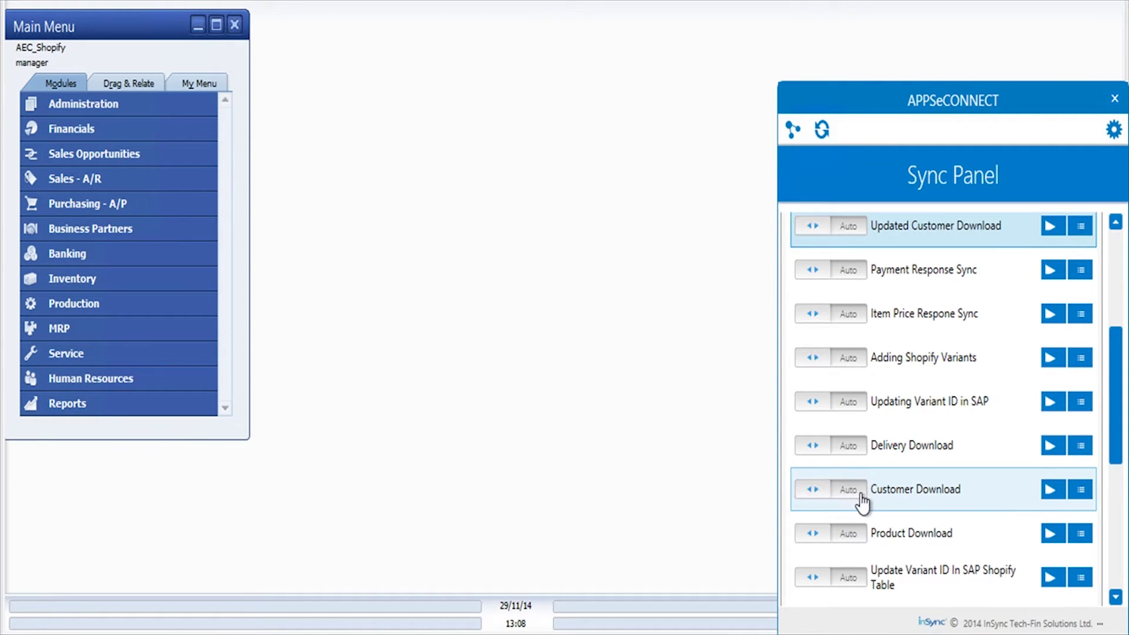
{"action": "left_click", "coordinate": [1051, 490]}
Step: View the newest business partner's addresses in Business Partner Master Data, then close it
{"action": "left_click", "coordinate": [148, 231]}
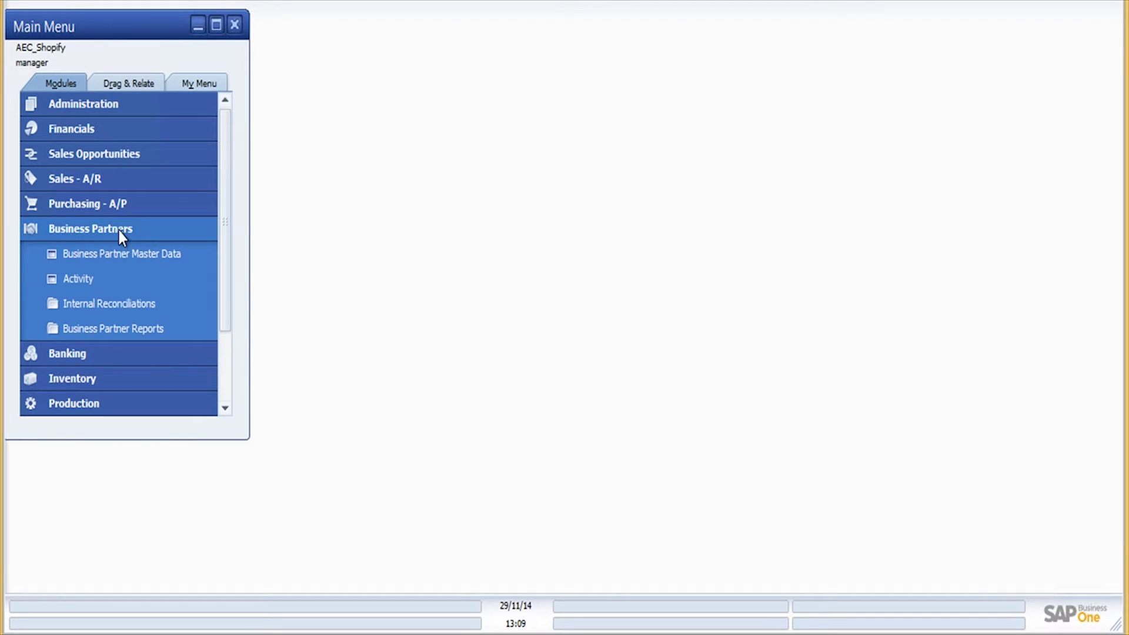
{"action": "left_click", "coordinate": [122, 254]}
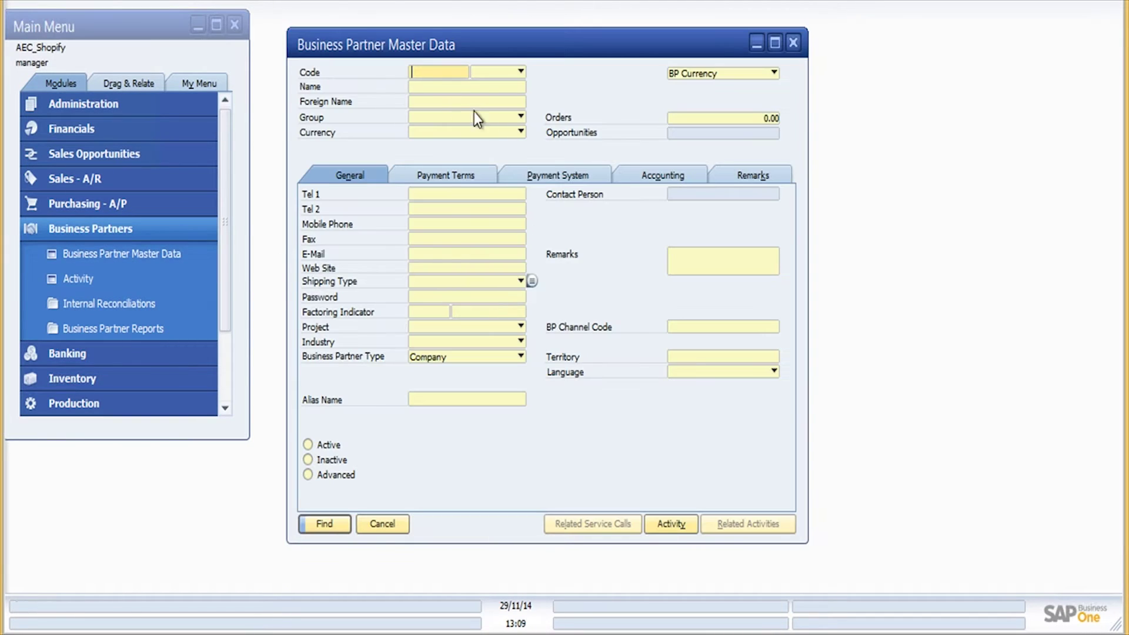
{"action": "key", "text": "ctrl+Page_Down"}
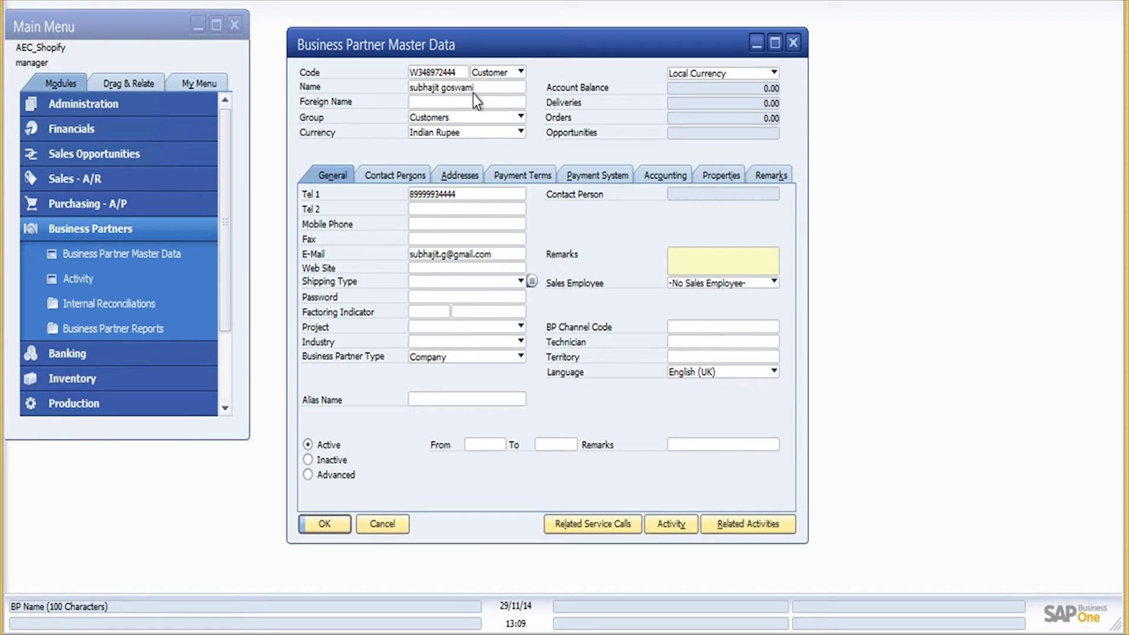
{"action": "left_click", "coordinate": [445, 178]}
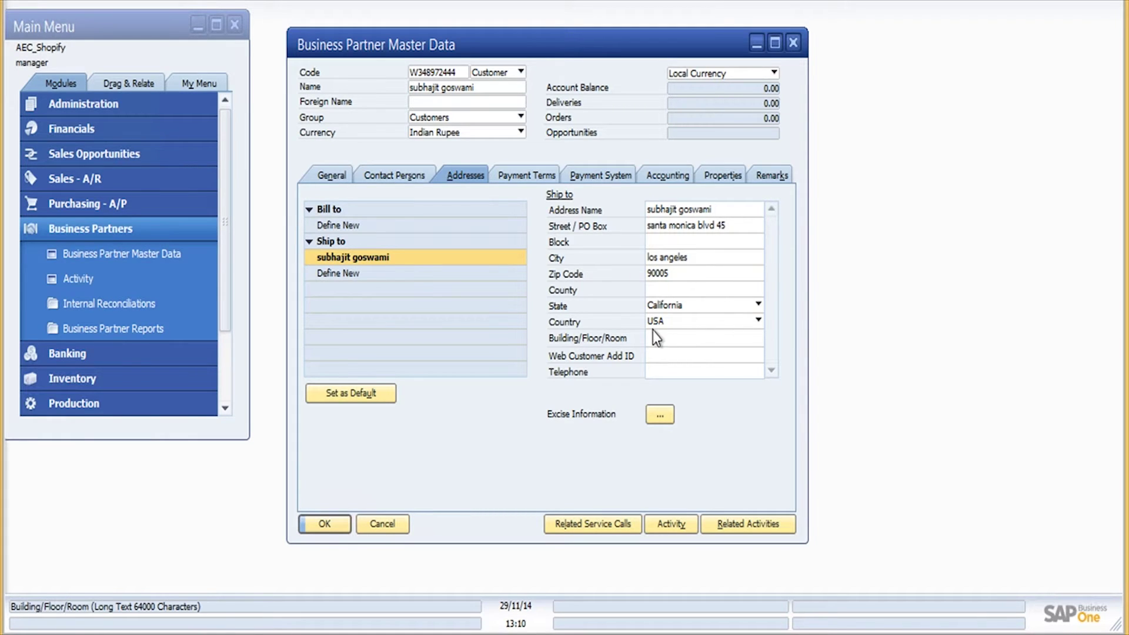
{"action": "left_click", "coordinate": [382, 524]}
Step: Open Inventory's Item Master Data and begin an item 'lavbag1' described 'lavie leather bag'
{"action": "left_click", "coordinate": [194, 228]}
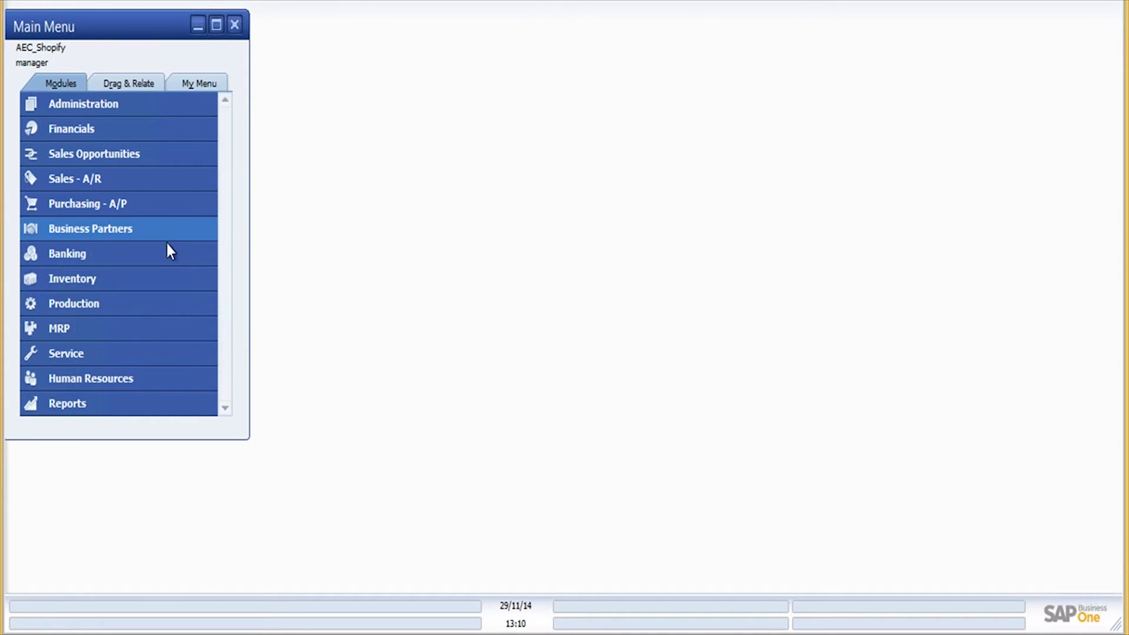
{"action": "left_click", "coordinate": [138, 277]}
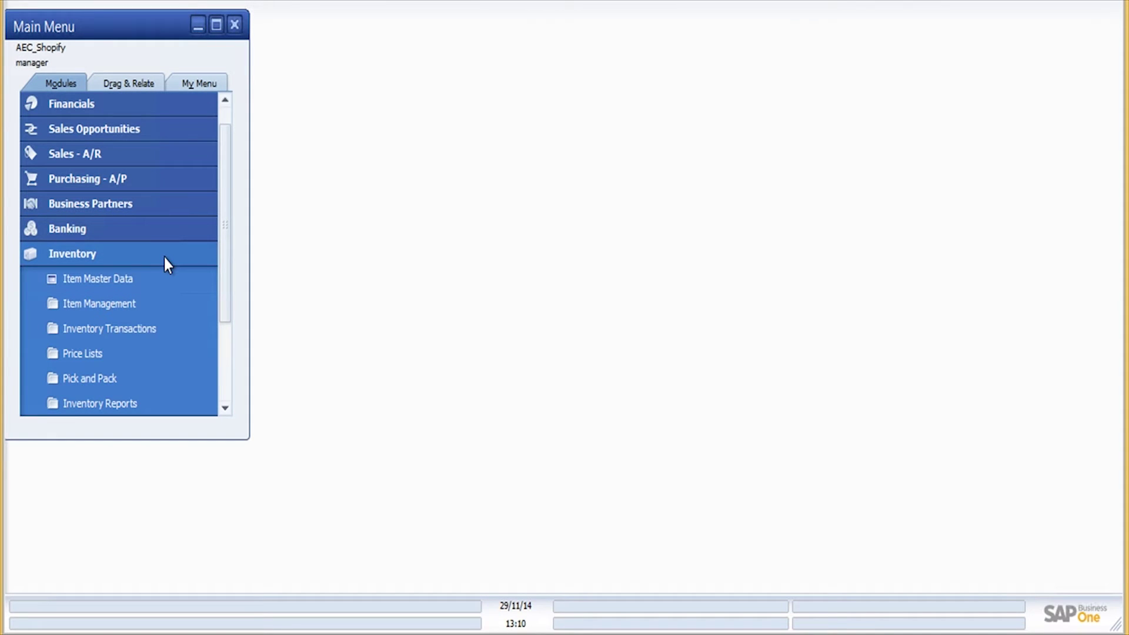
{"action": "left_click", "coordinate": [153, 279]}
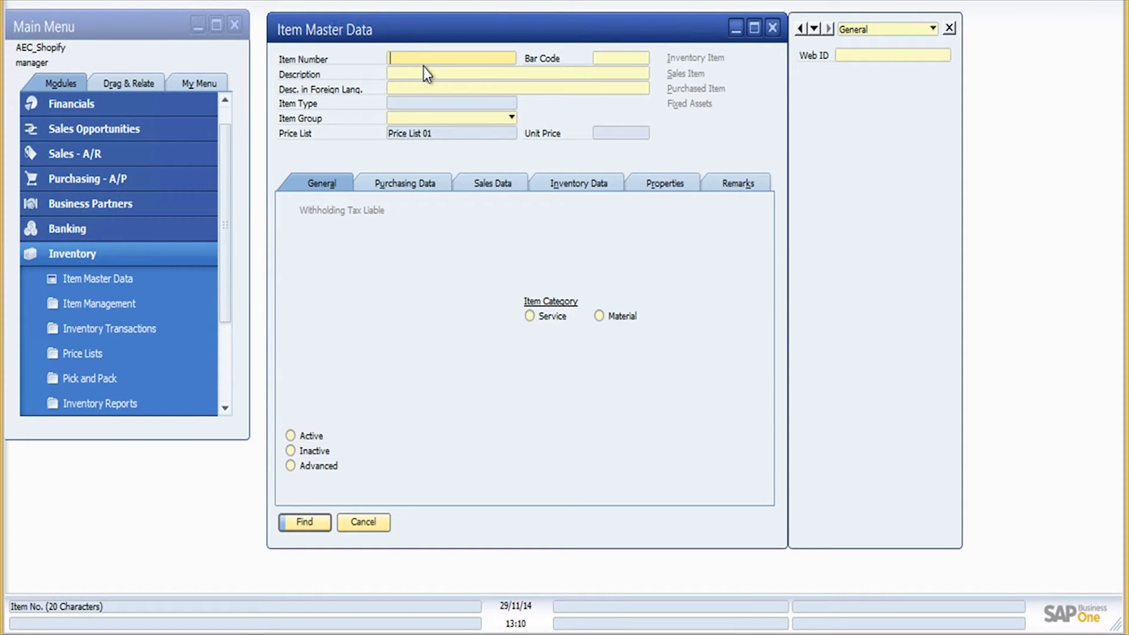
{"action": "type", "text": "lavbag1"}
{"action": "left_click", "coordinate": [496, 77]}
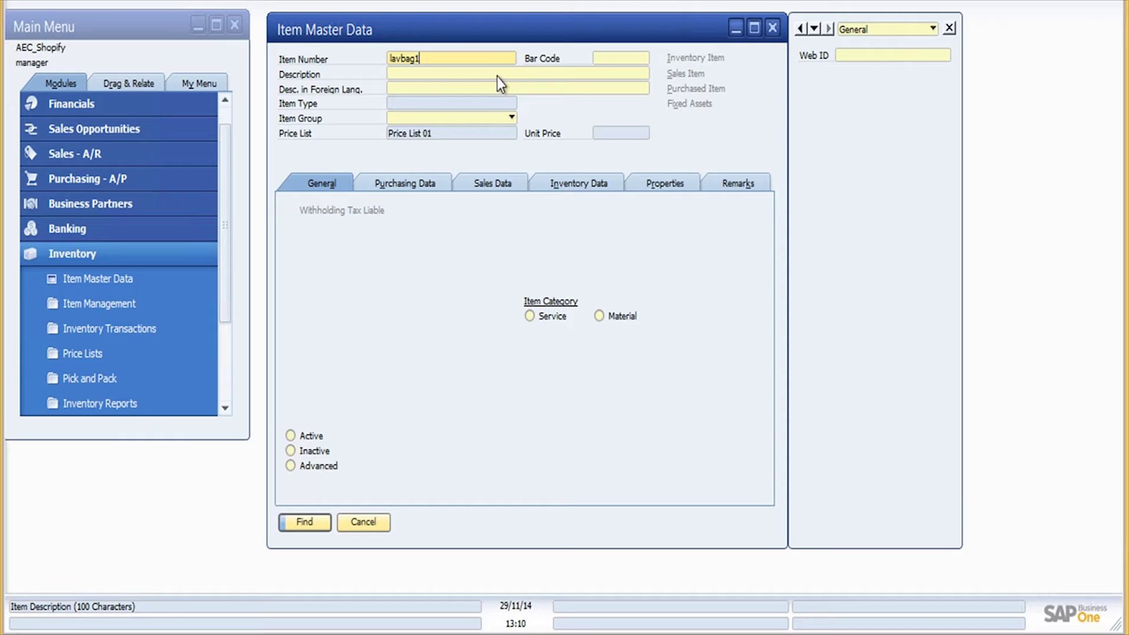
{"action": "type", "text": "lavie leather bag"}
{"action": "left_click", "coordinate": [471, 89]}
Step: Add item lavbg11 'lavie leather bag', price 500, remarks 'ladies premium leather bag'
{"action": "key", "text": "ctrl+a"}
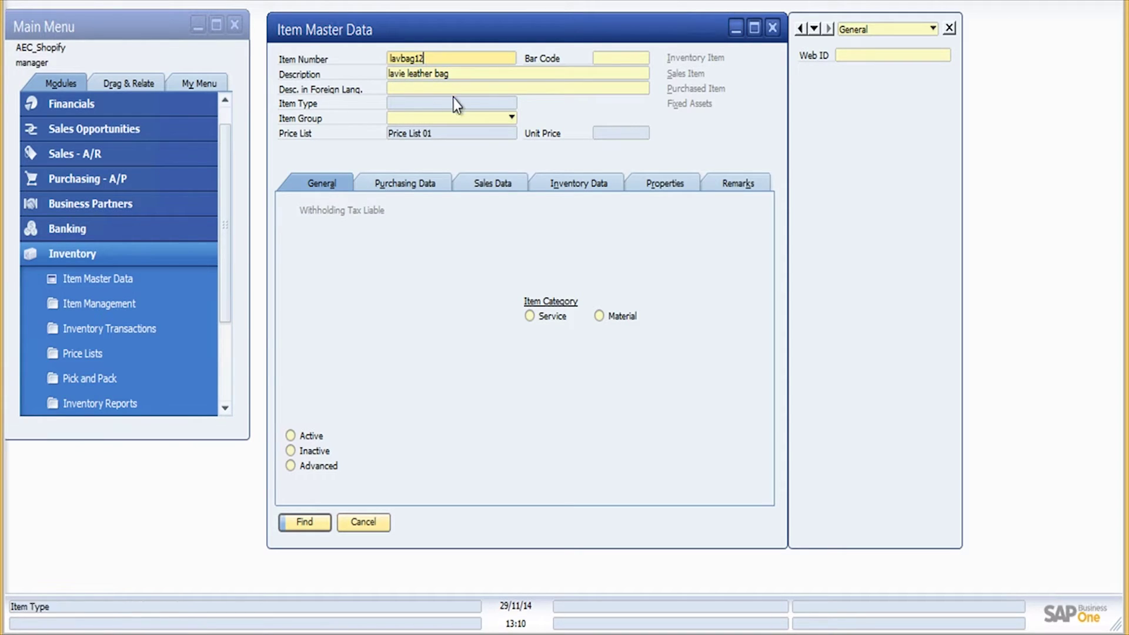
{"action": "type", "text": "lavbg11"}
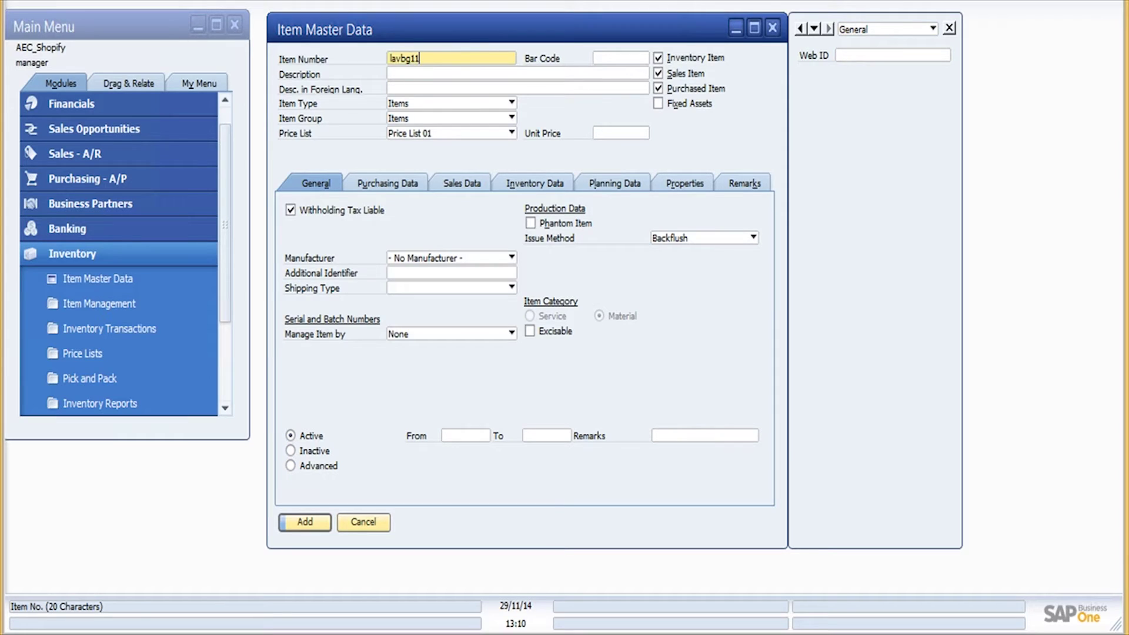
{"action": "left_click", "coordinate": [416, 76]}
{"action": "type", "text": "lavie leather bag"}
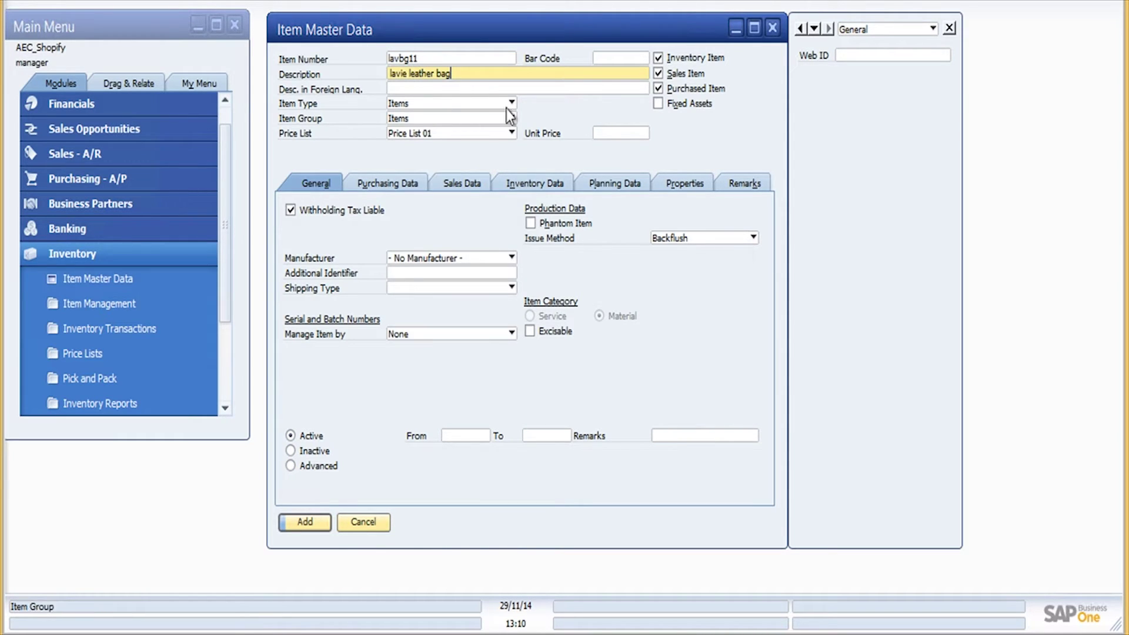
{"action": "left_click", "coordinate": [610, 134]}
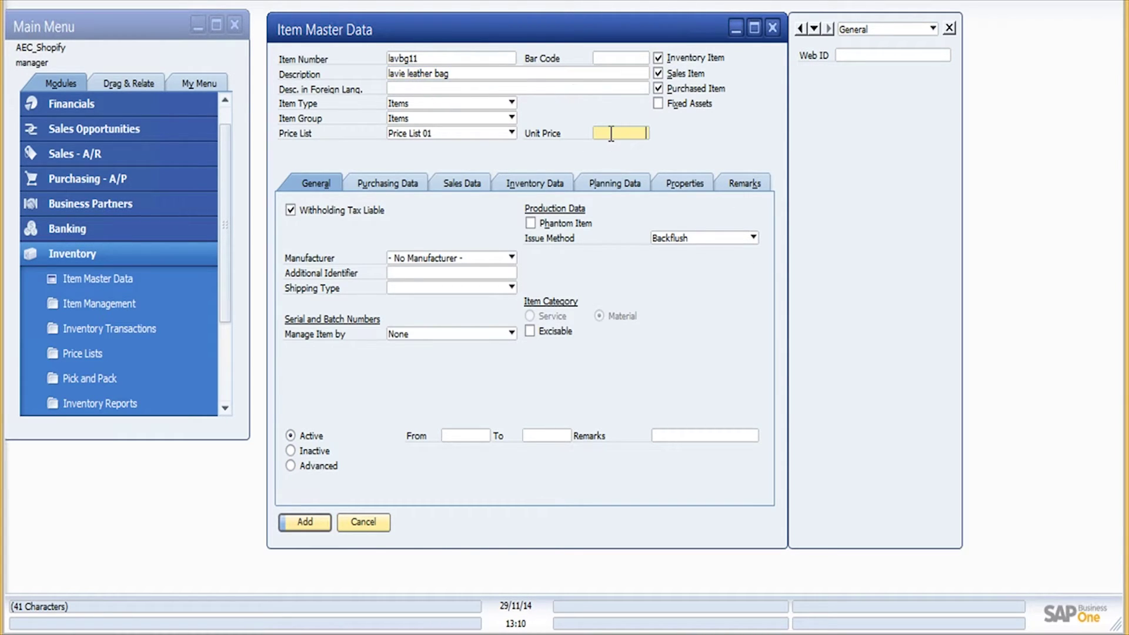
{"action": "type", "text": "500"}
{"action": "left_click", "coordinate": [734, 185]}
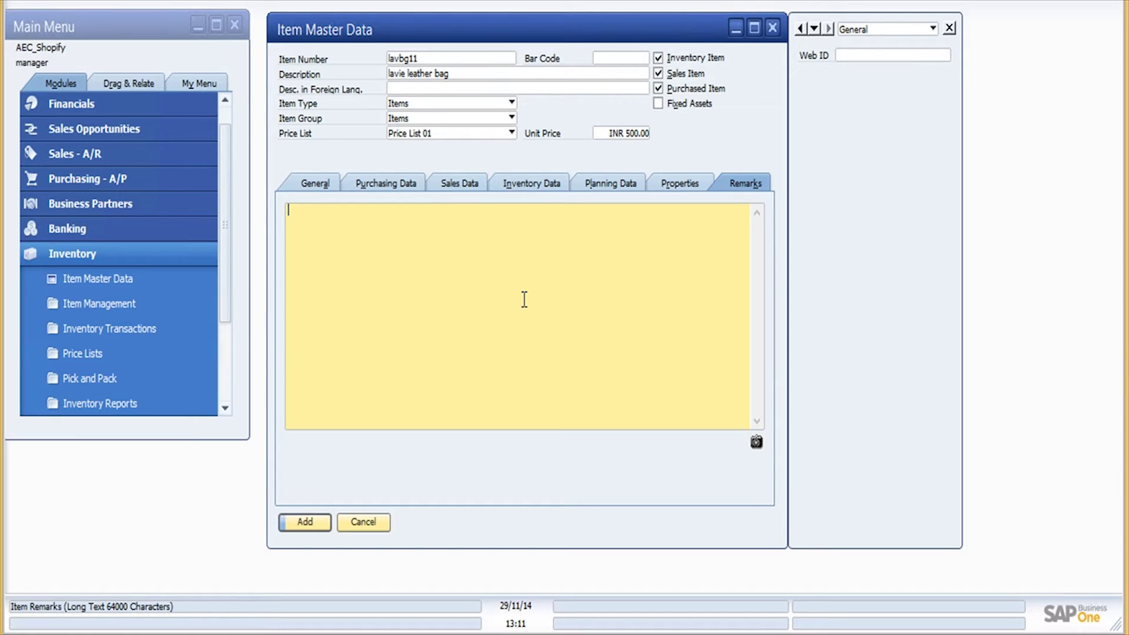
{"action": "type", "text": "ladies premium leather bag"}
{"action": "left_click", "coordinate": [314, 523]}
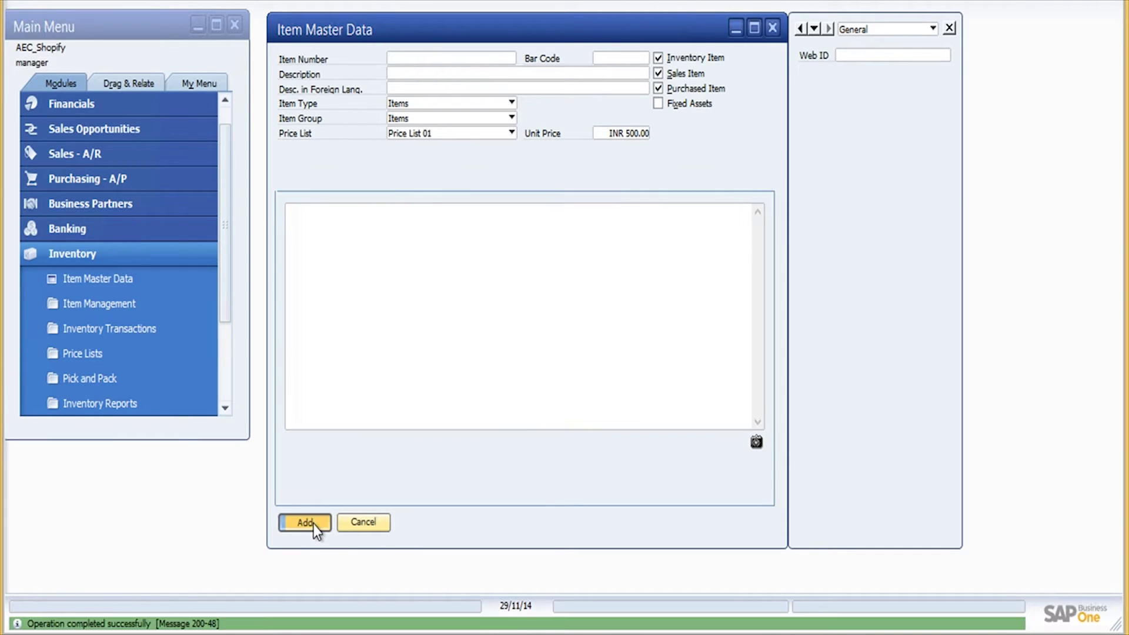
Step: Close the item form, collapse Shopify-to-SAP and expand the SAP-to-Shopify sync tasks
{"action": "left_click", "coordinate": [366, 521]}
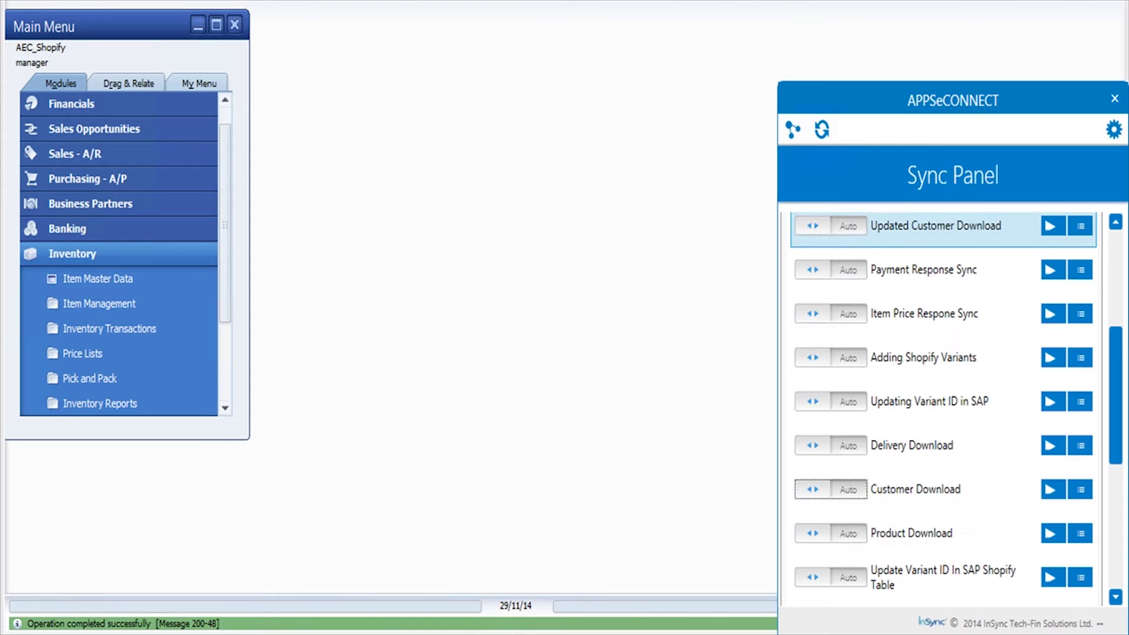
{"action": "left_click_drag", "start_coordinate": [1119, 322], "coordinate": [1119, 251]}
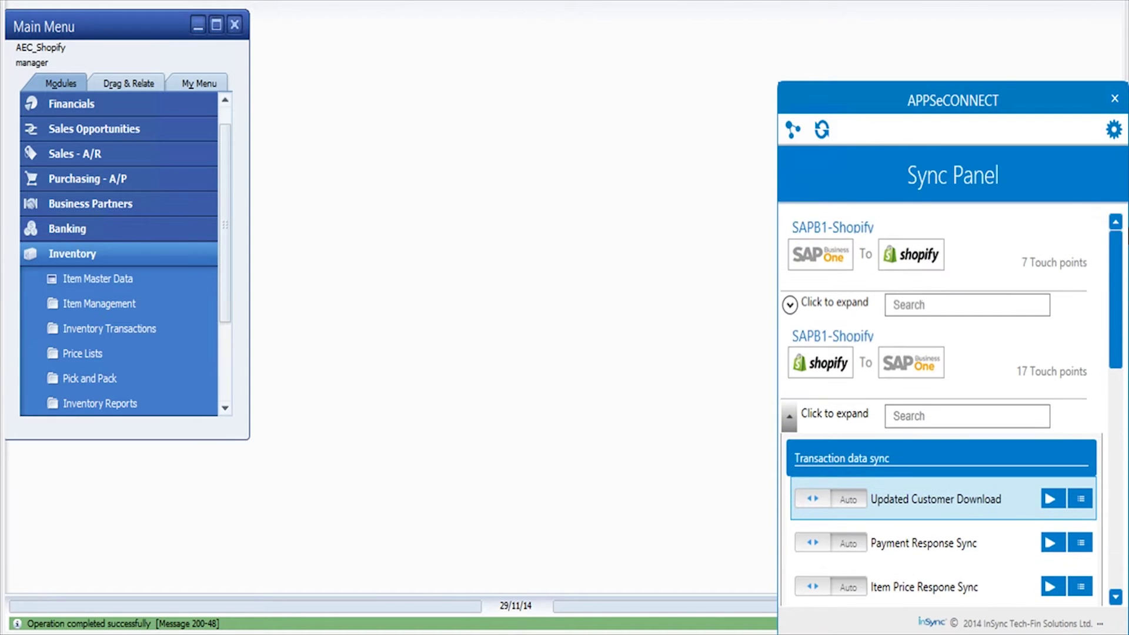
{"action": "left_click", "coordinate": [785, 415]}
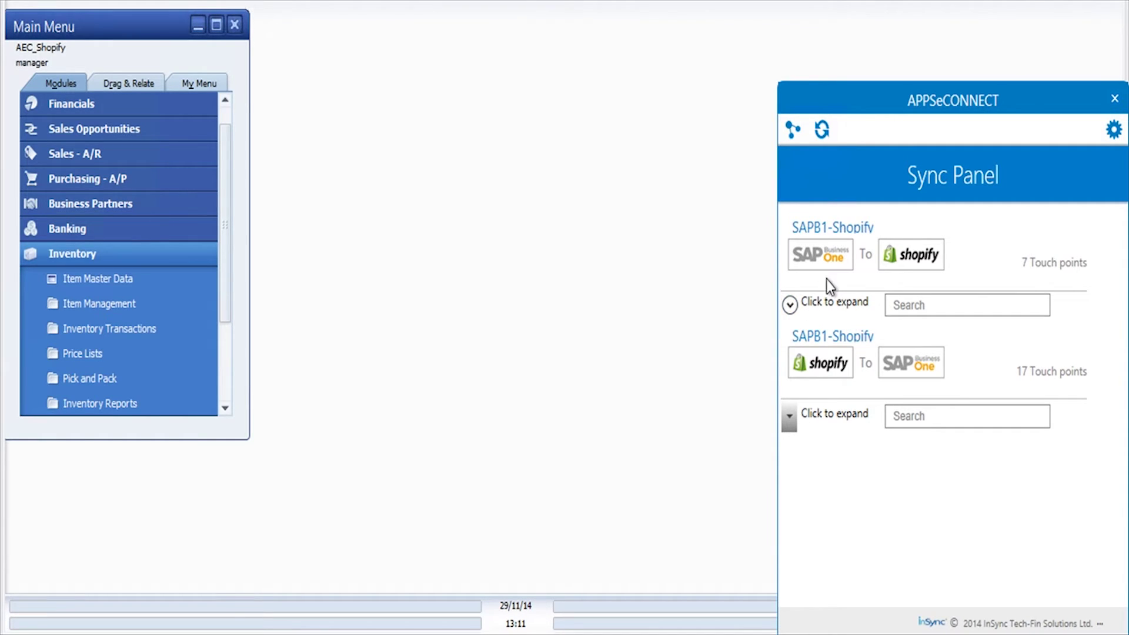
{"action": "left_click", "coordinate": [789, 303]}
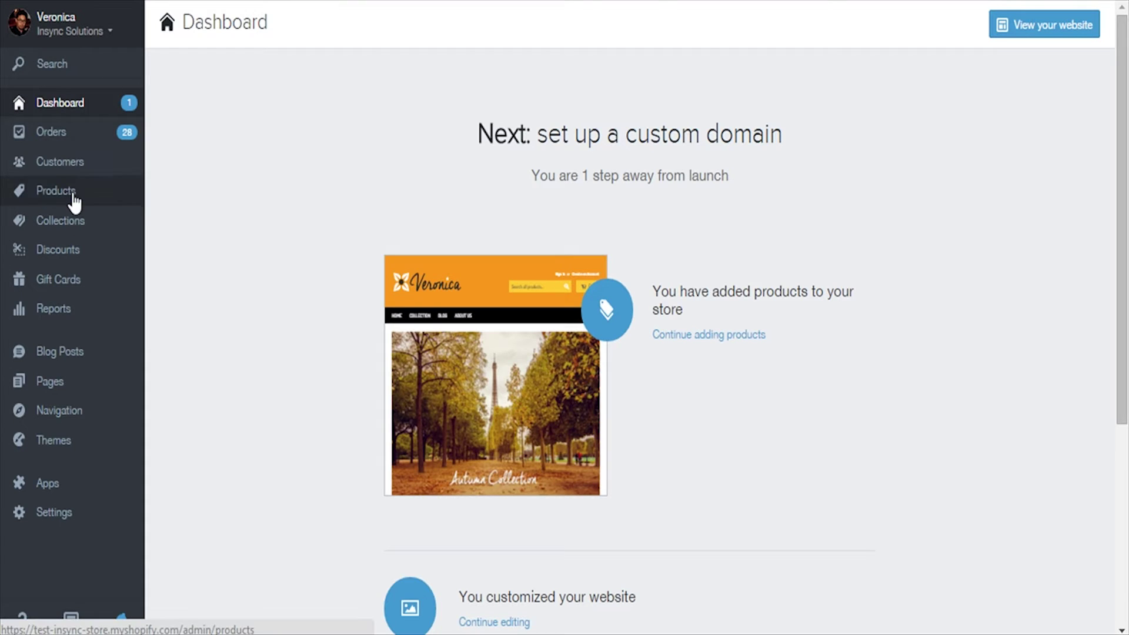
Step: Open the 'lavie leather bag' product in Shopify admin and check its title and SKU lavbg11
{"action": "left_click", "coordinate": [73, 200]}
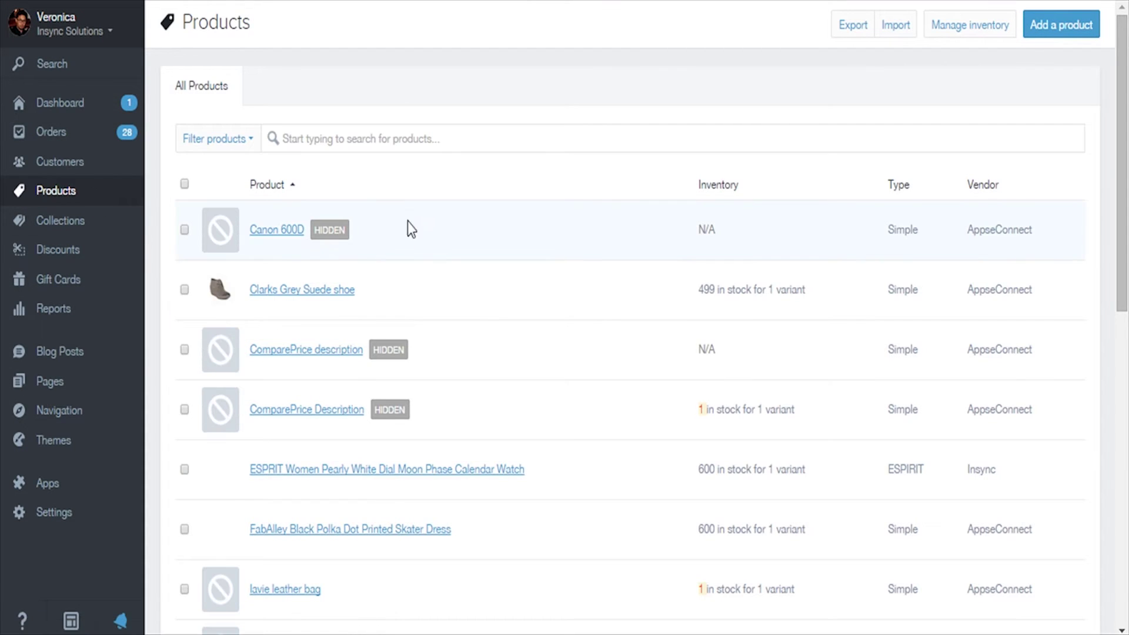
{"action": "scroll", "coordinate": [412, 459], "scroll_direction": "down", "scroll_amount": 2}
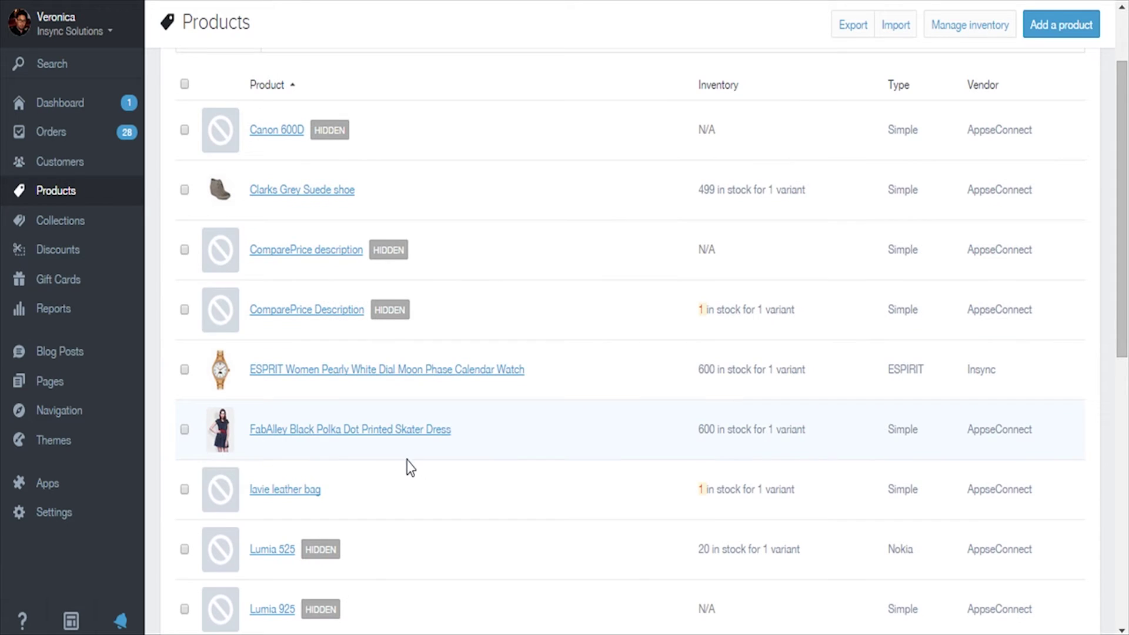
{"action": "left_click", "coordinate": [294, 493]}
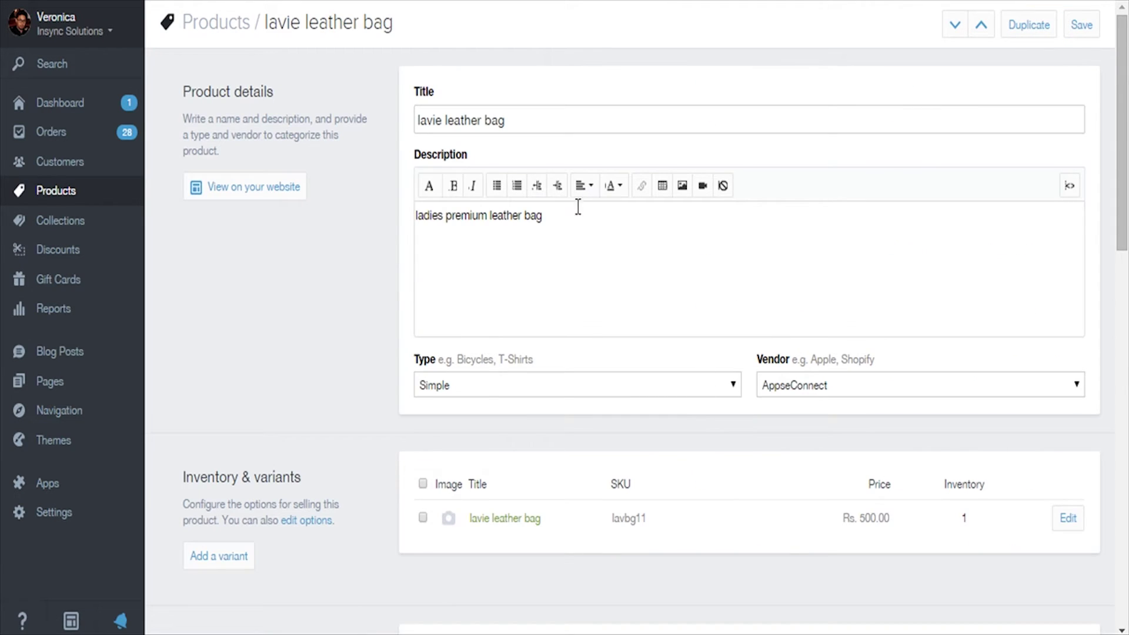
{"action": "left_click_drag", "start_coordinate": [527, 124], "coordinate": [419, 120]}
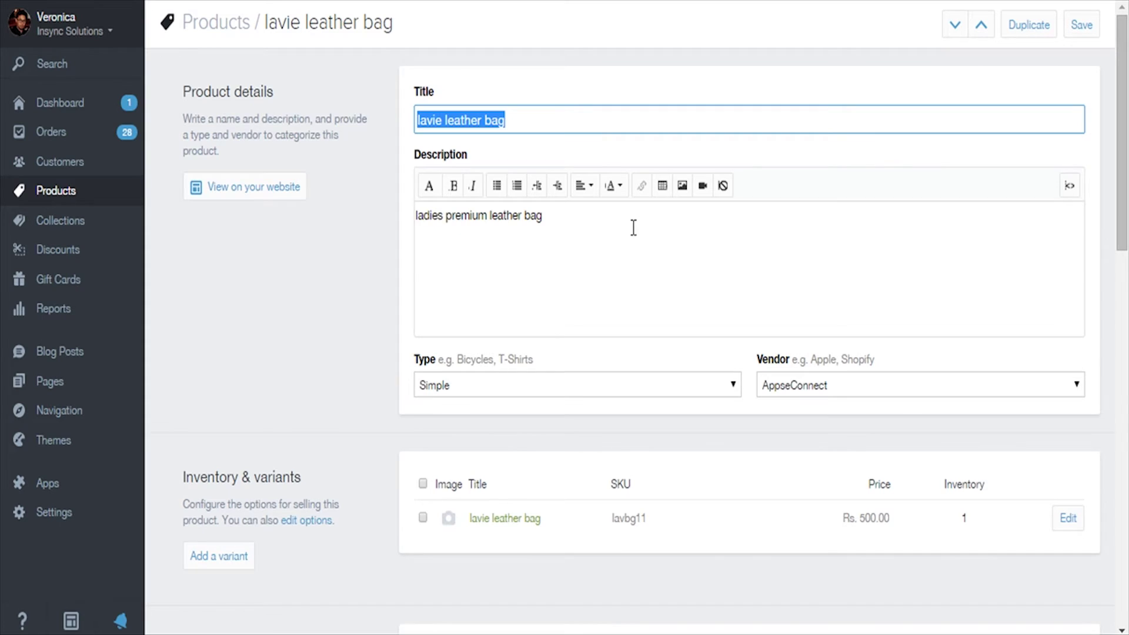
{"action": "scroll", "coordinate": [647, 335], "scroll_direction": "down", "scroll_amount": 2}
{"action": "left_click", "coordinate": [634, 425]}
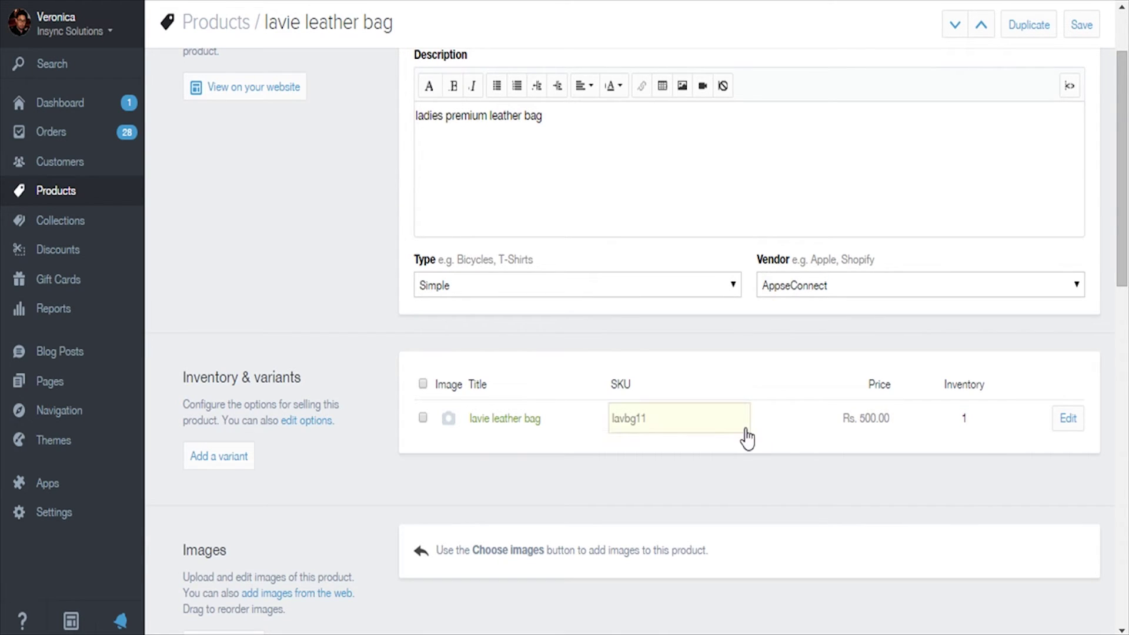
{"action": "scroll", "coordinate": [750, 461], "scroll_direction": "down", "scroll_amount": 5}
{"action": "scroll", "coordinate": [834, 405], "scroll_direction": "up", "scroll_amount": 3}
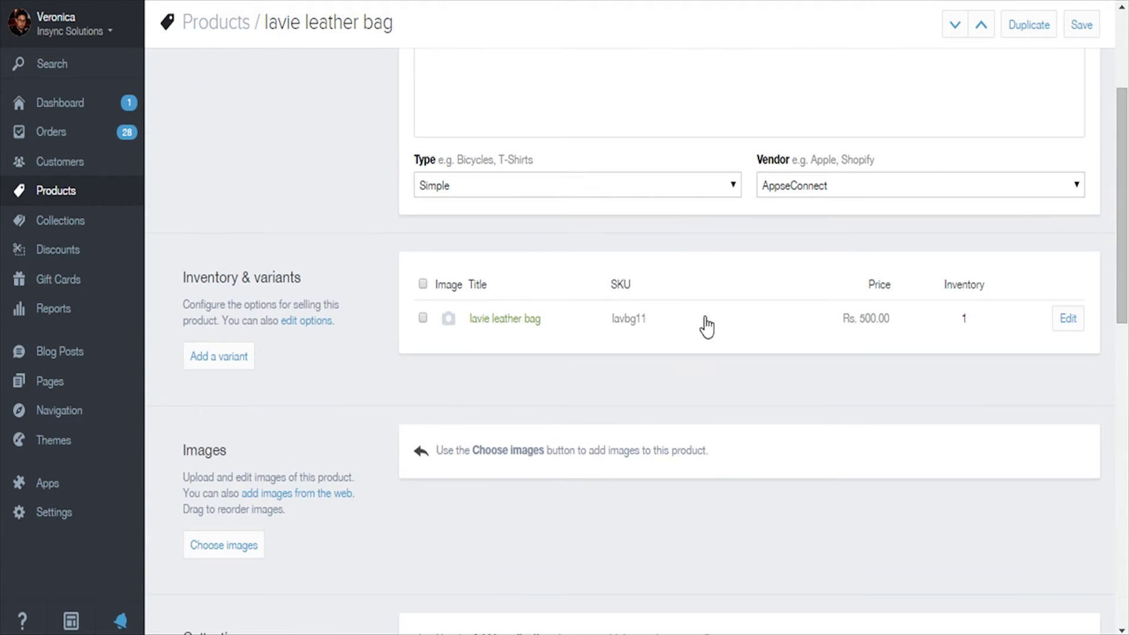
{"action": "scroll", "coordinate": [455, 330], "scroll_direction": "down", "scroll_amount": 2}
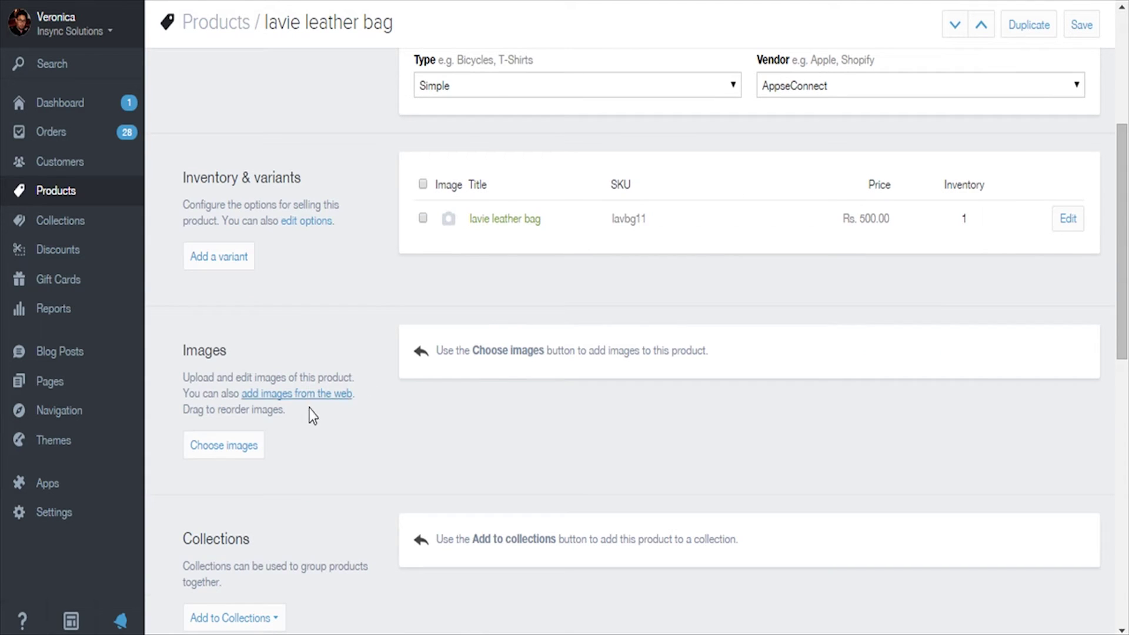
Step: Upload Lavie-Women-Handbags.jpg as the product image
{"action": "left_click", "coordinate": [249, 445]}
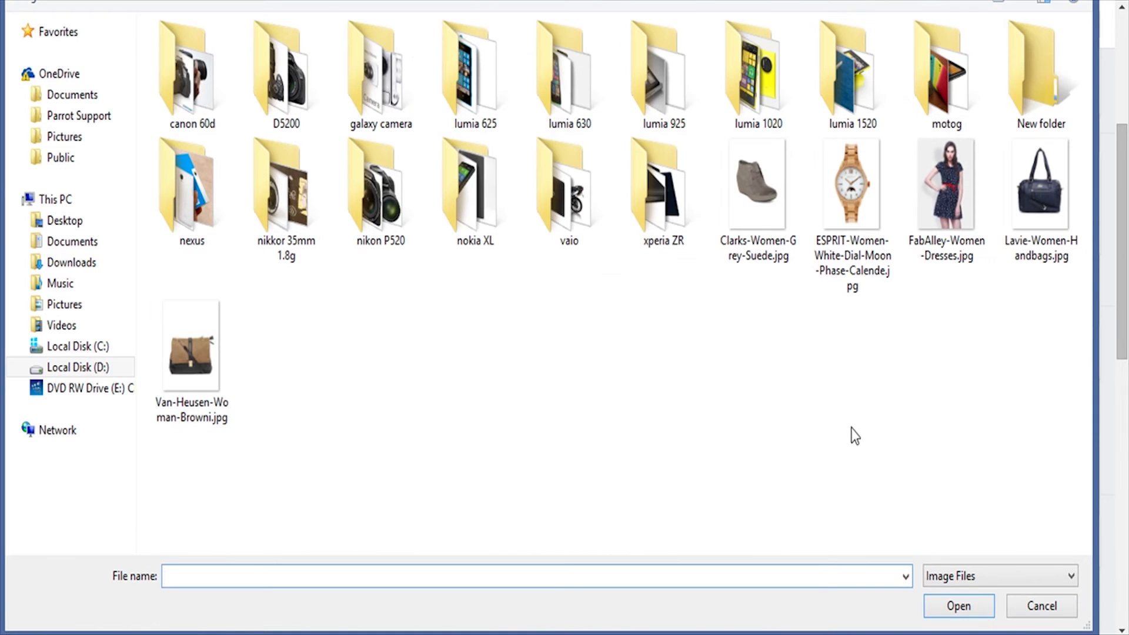
{"action": "left_click", "coordinate": [1038, 235]}
{"action": "double_click", "coordinate": [1038, 235]}
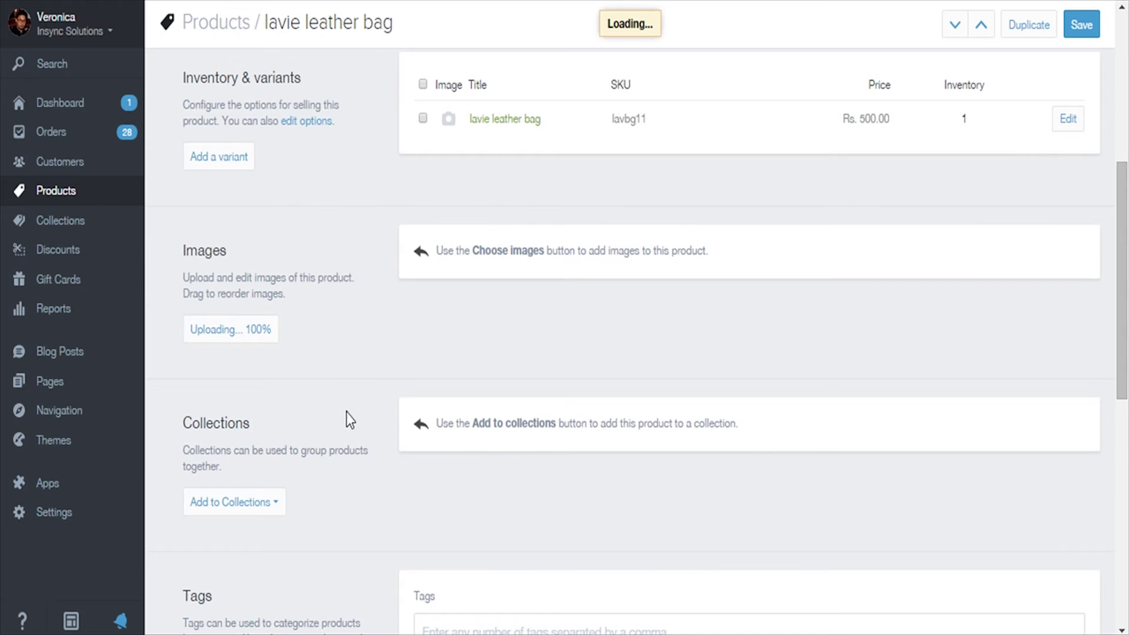
Step: Add the product to the Bags & Belts collection and save it
{"action": "left_click", "coordinate": [252, 506]}
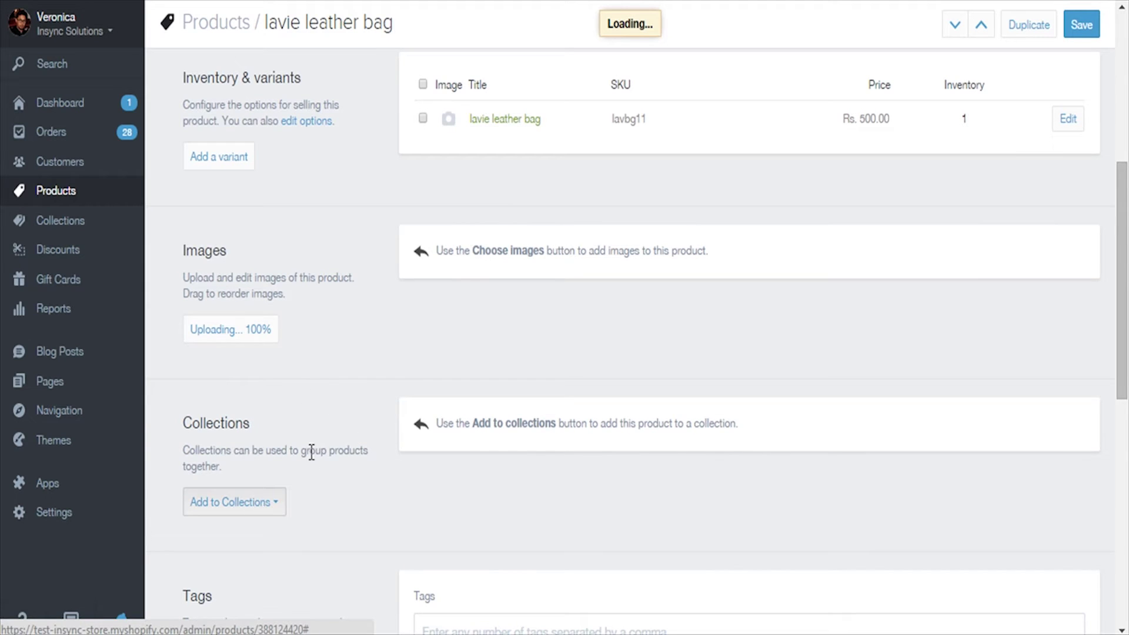
{"action": "left_click", "coordinate": [284, 515]}
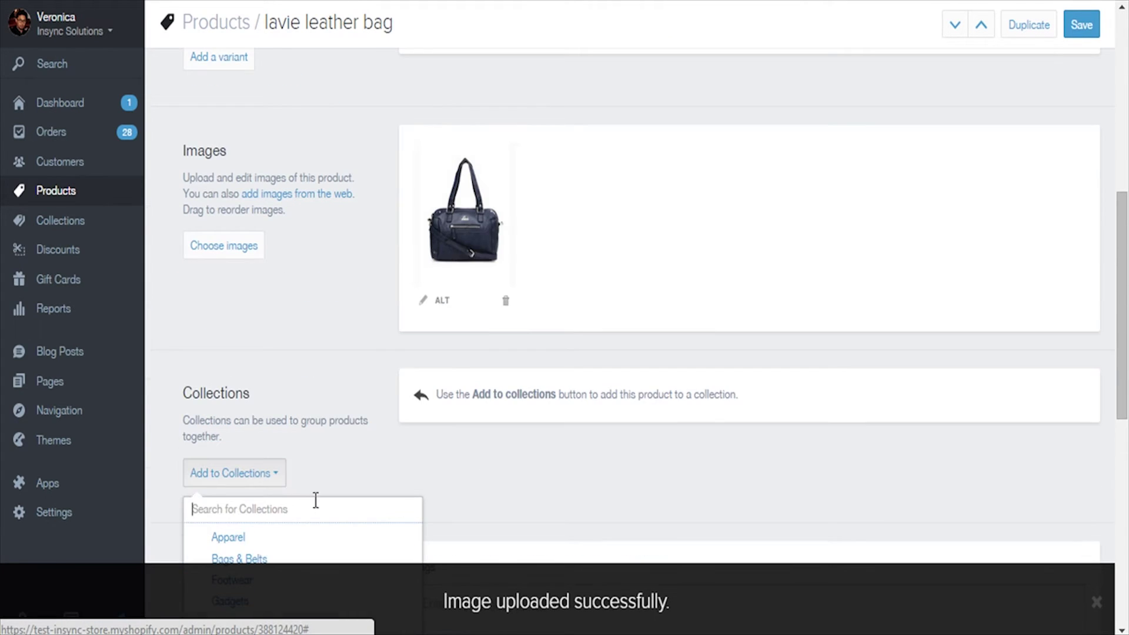
{"action": "scroll", "coordinate": [365, 478], "scroll_direction": "down", "scroll_amount": 2}
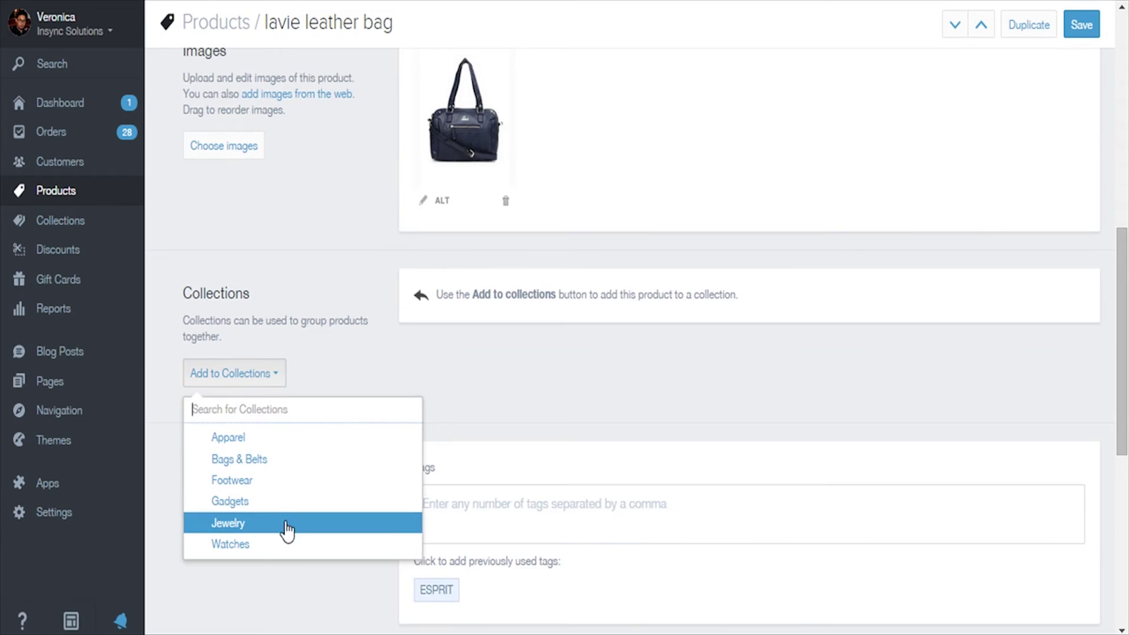
{"action": "left_click", "coordinate": [277, 460]}
{"action": "scroll", "coordinate": [716, 465], "scroll_direction": "down", "scroll_amount": 7}
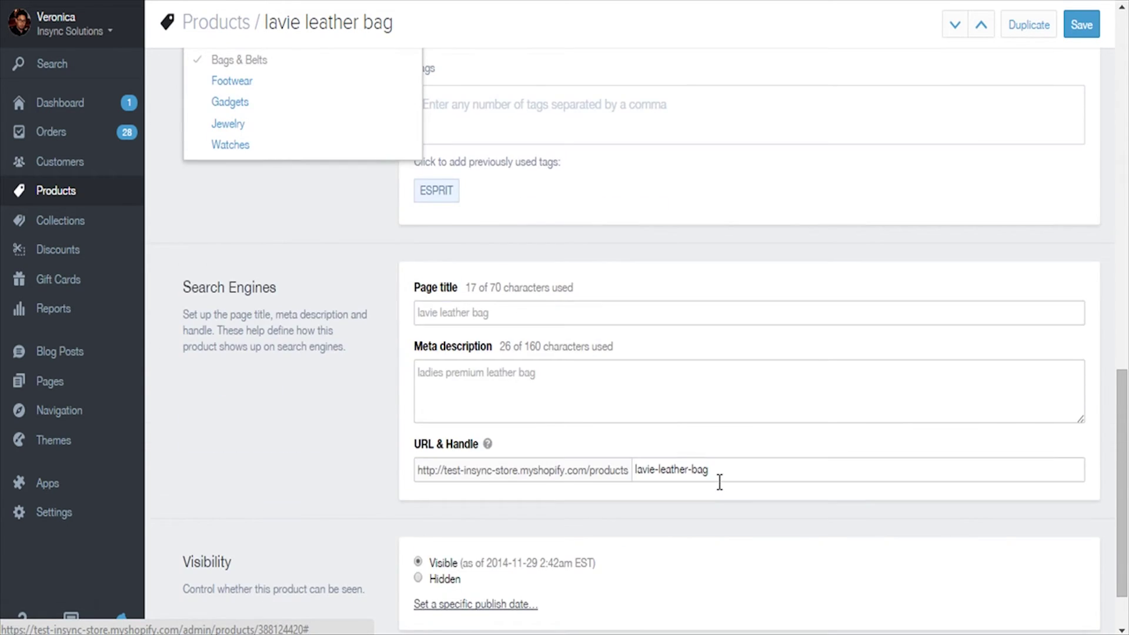
{"action": "scroll", "coordinate": [719, 482], "scroll_direction": "down", "scroll_amount": 1}
{"action": "key", "text": "ctrl+s"}
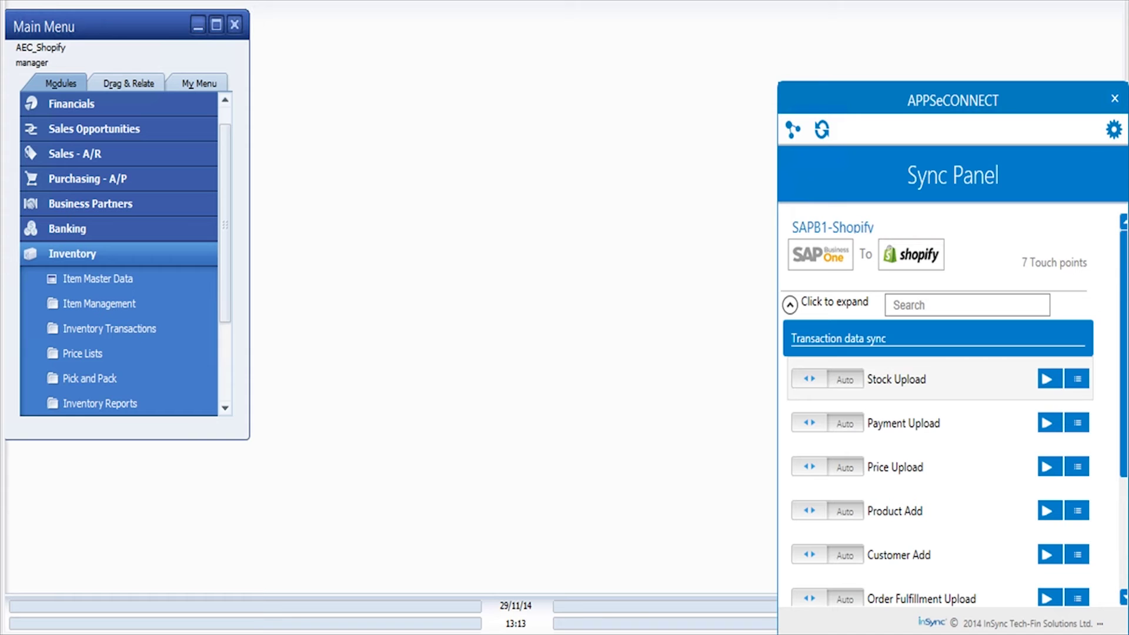
Step: Start a new goods receipt with lavbg11 lavie leather bag on row 1
{"action": "left_click", "coordinate": [109, 329]}
{"action": "left_click", "coordinate": [113, 253]}
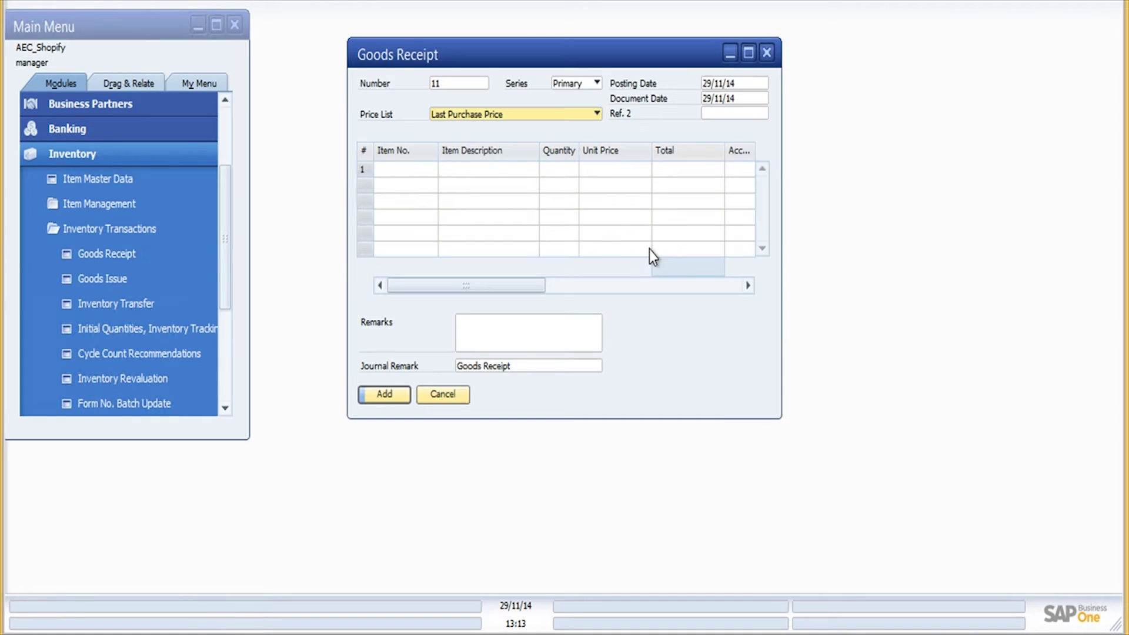
{"action": "left_click", "coordinate": [431, 171]}
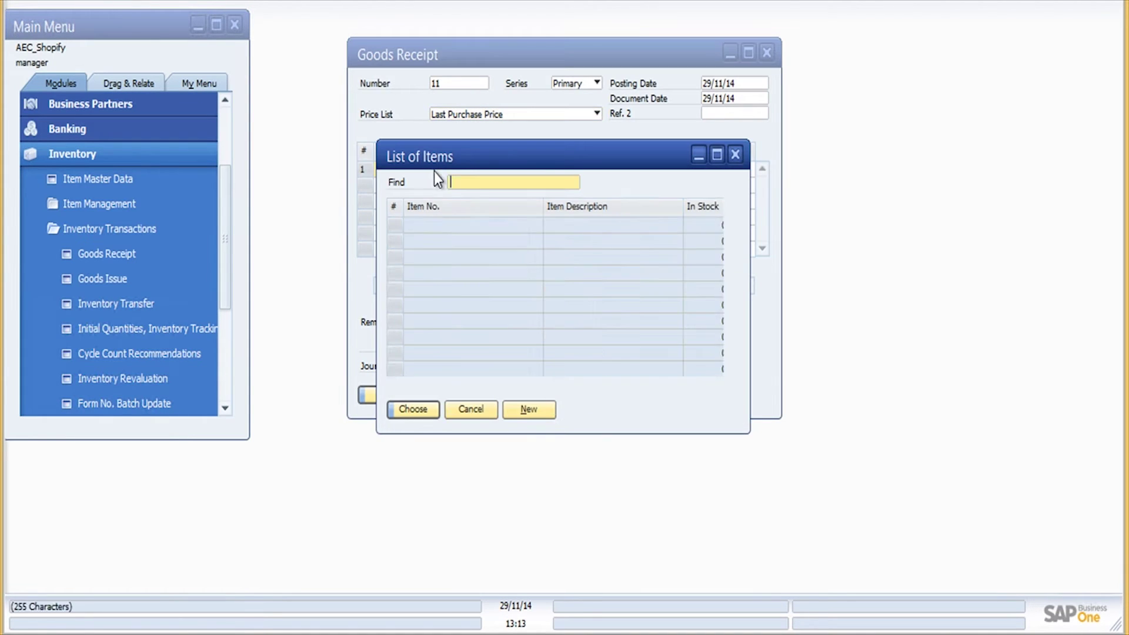
{"action": "double_click", "coordinate": [442, 272]}
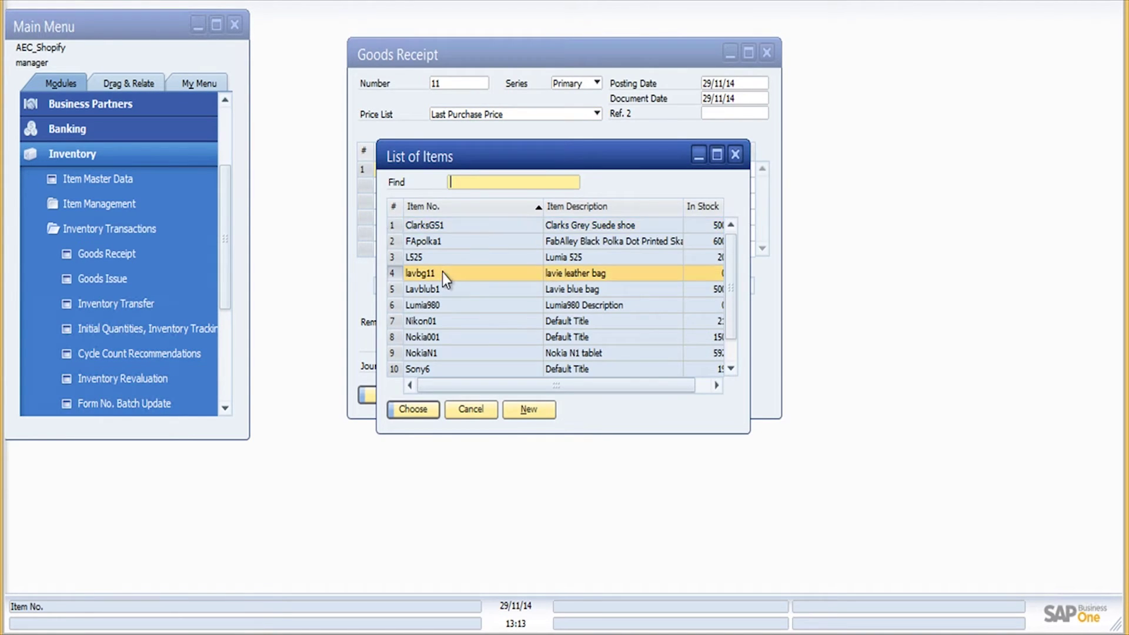
Step: Enter quantity 1,000 and unit price INR 380.00 on the receipt line
{"action": "left_click", "coordinate": [610, 169]}
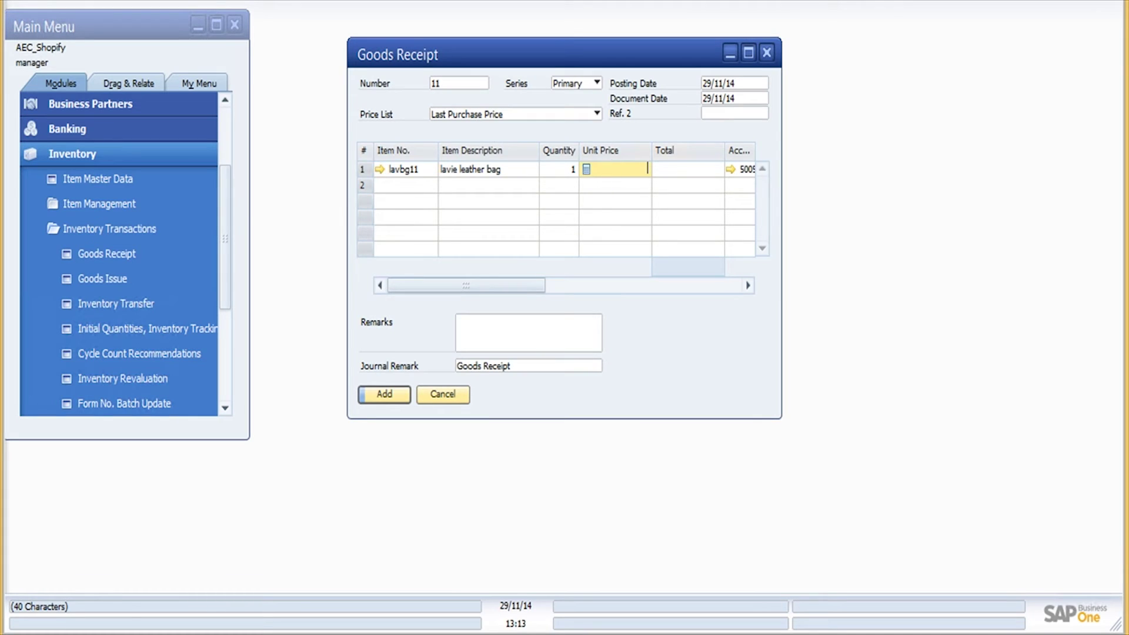
{"action": "type", "text": "1"}
{"action": "left_click", "coordinate": [565, 171]}
{"action": "type", "text": "1,000"}
{"action": "left_click", "coordinate": [608, 169]}
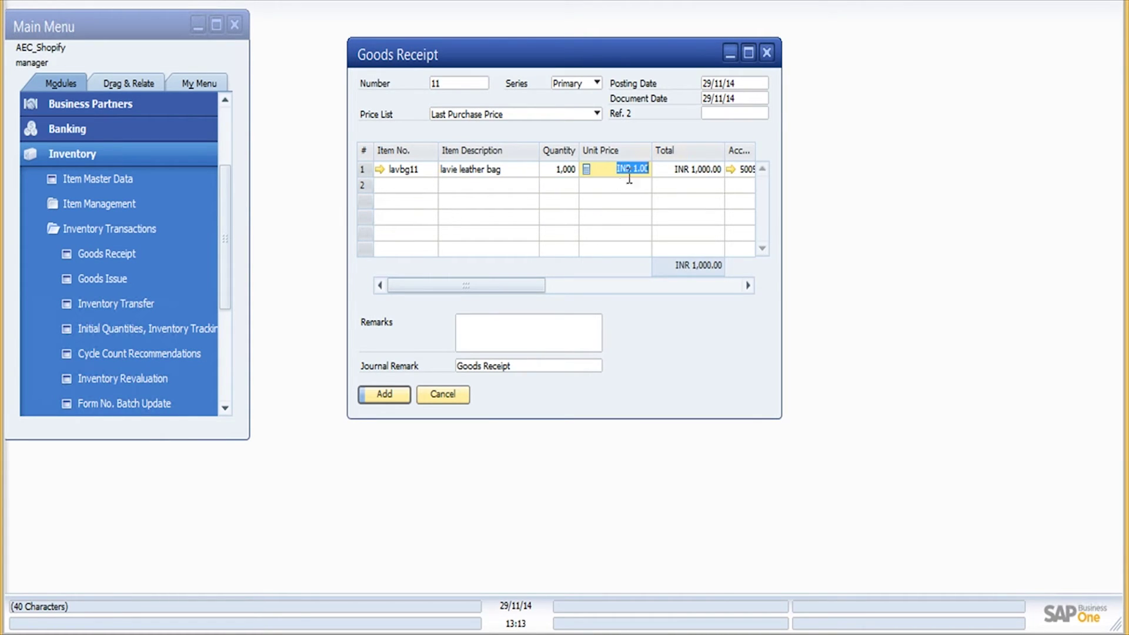
{"action": "type", "text": "380"}
{"action": "left_click", "coordinate": [384, 394]}
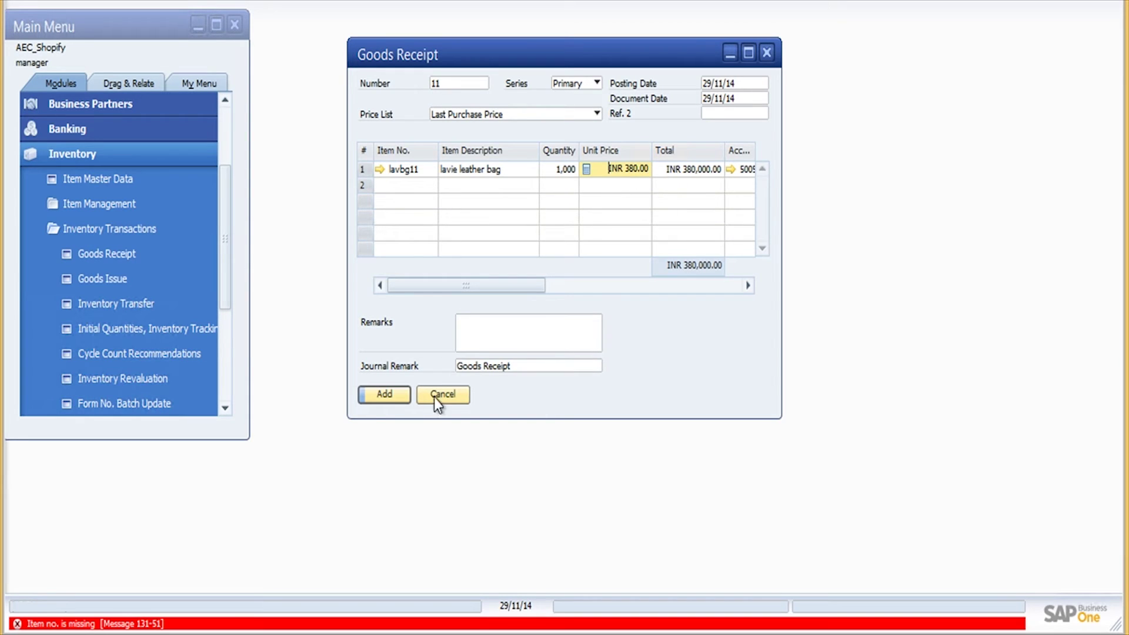
Step: Reselect lavbg11 for the line, add goods receipt 11, and close the form
{"action": "left_click", "coordinate": [432, 169]}
{"action": "double_click", "coordinate": [441, 277]}
{"action": "left_click", "coordinate": [383, 394]}
{"action": "left_click", "coordinate": [447, 395]}
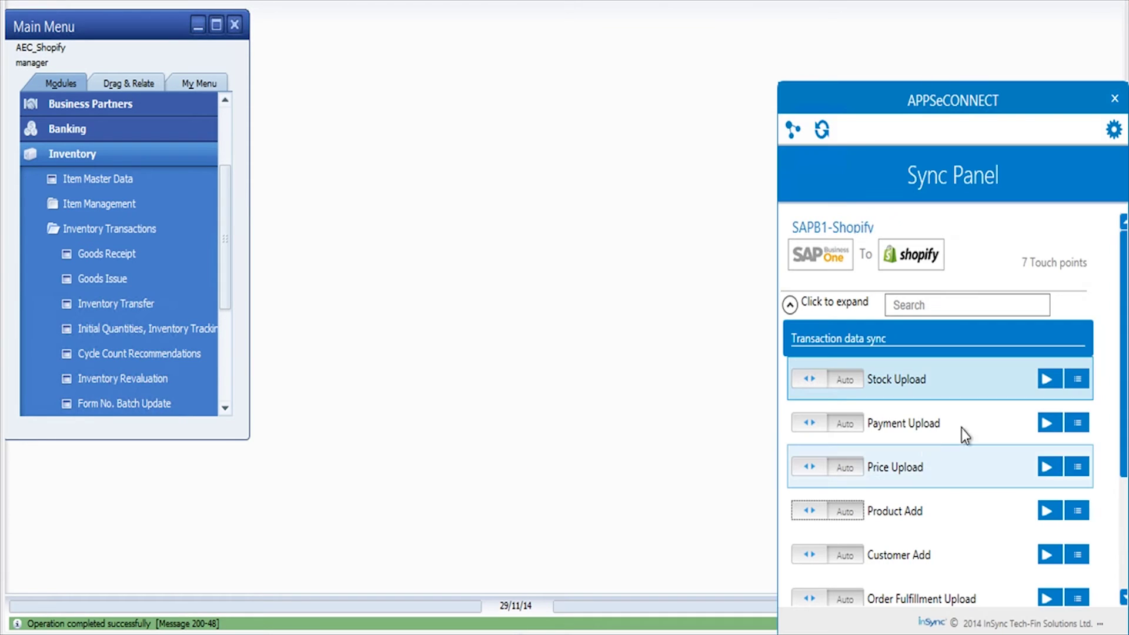
Step: Switch Stock Upload from Auto to Manual in the Sync Panel and run it
{"action": "left_click_drag", "start_coordinate": [1119, 412], "coordinate": [1111, 456]}
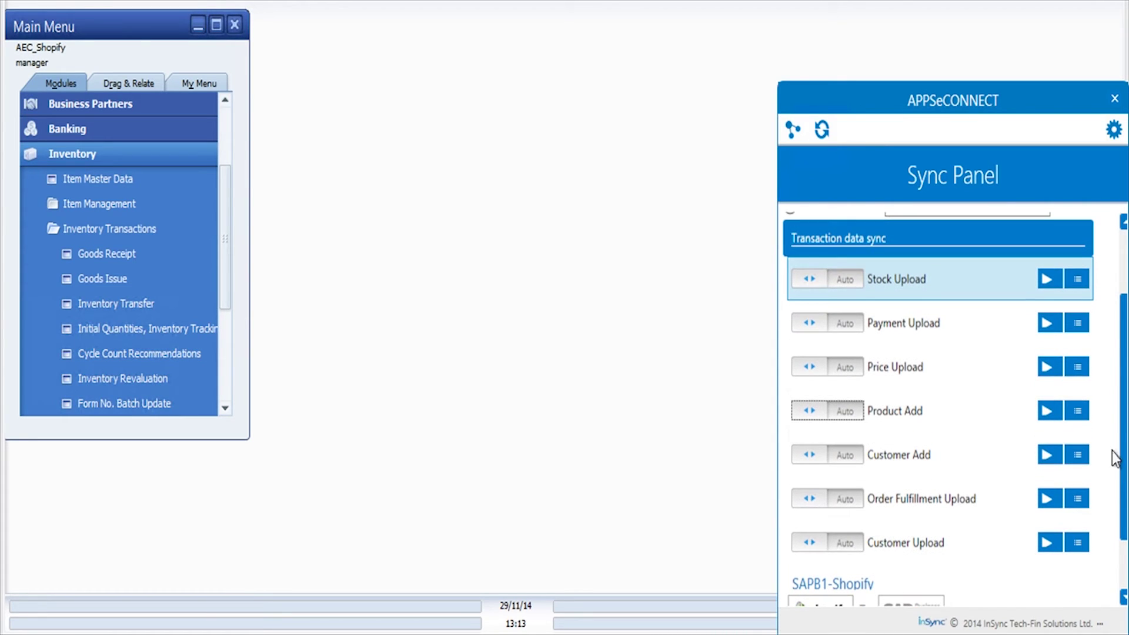
{"action": "left_click", "coordinate": [846, 280]}
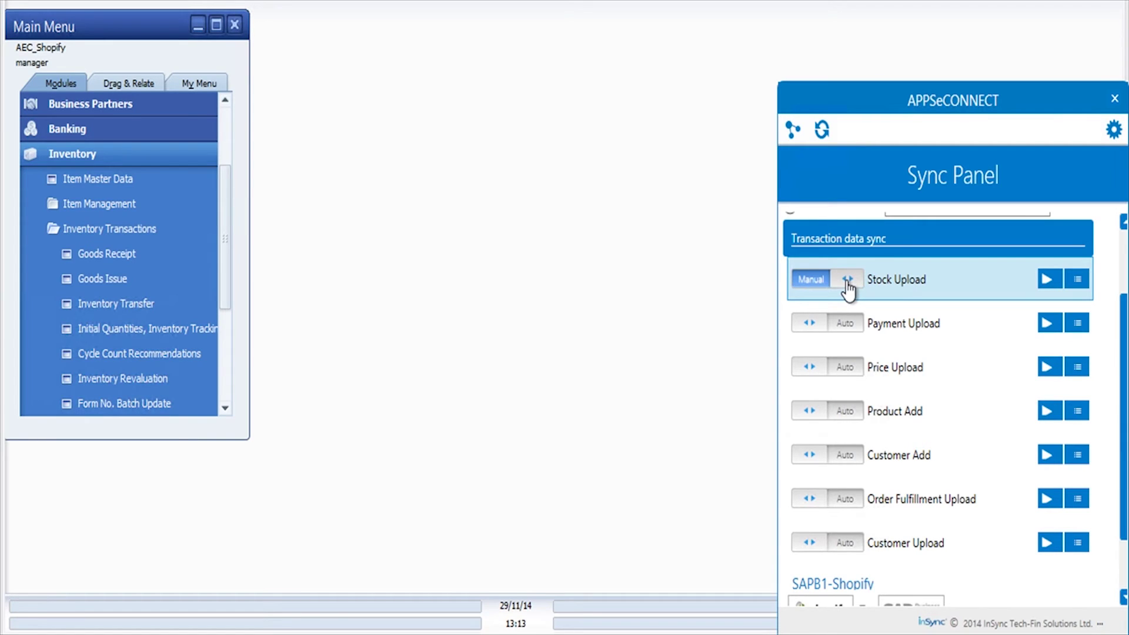
{"action": "left_click", "coordinate": [1047, 279]}
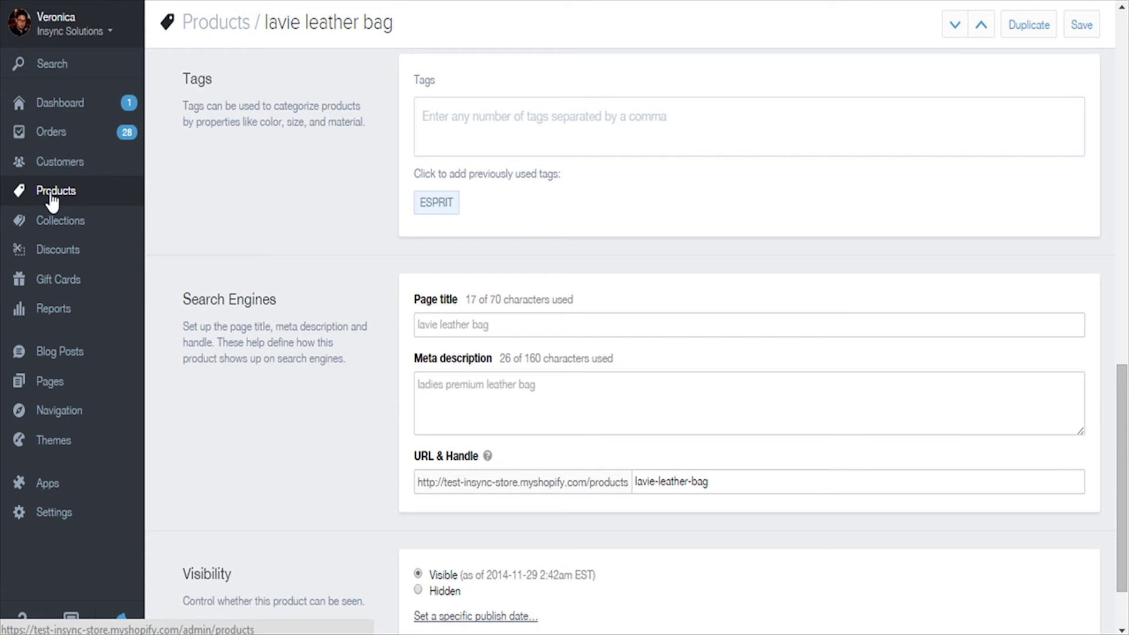
Step: Return to the Shopify products list to check the lavie leather bag's picture and stock
{"action": "left_click", "coordinate": [53, 197]}
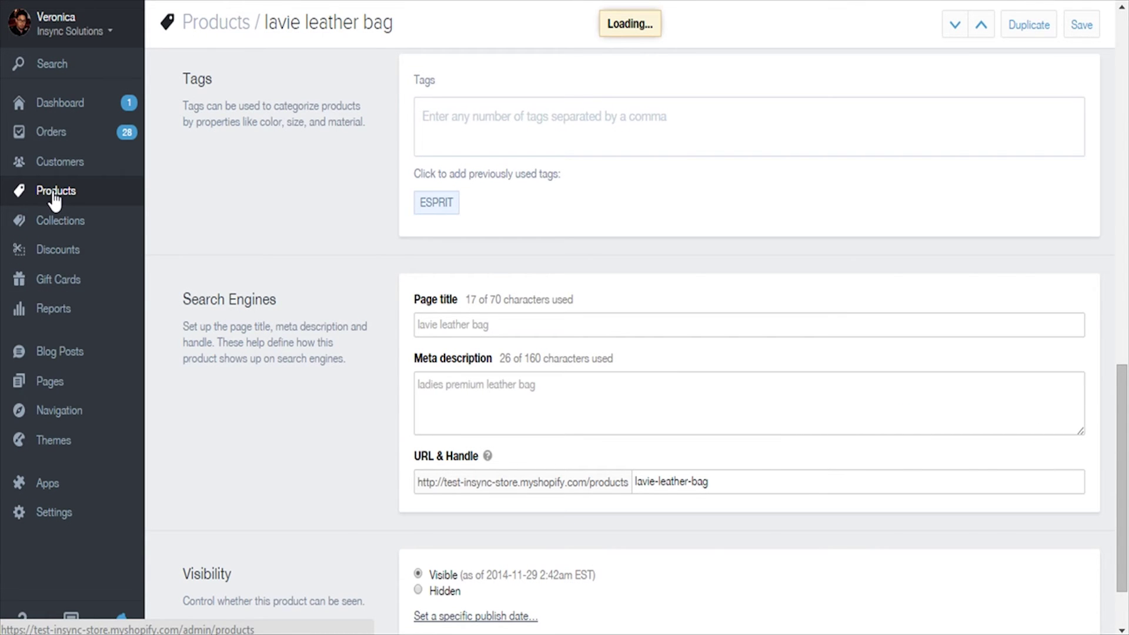
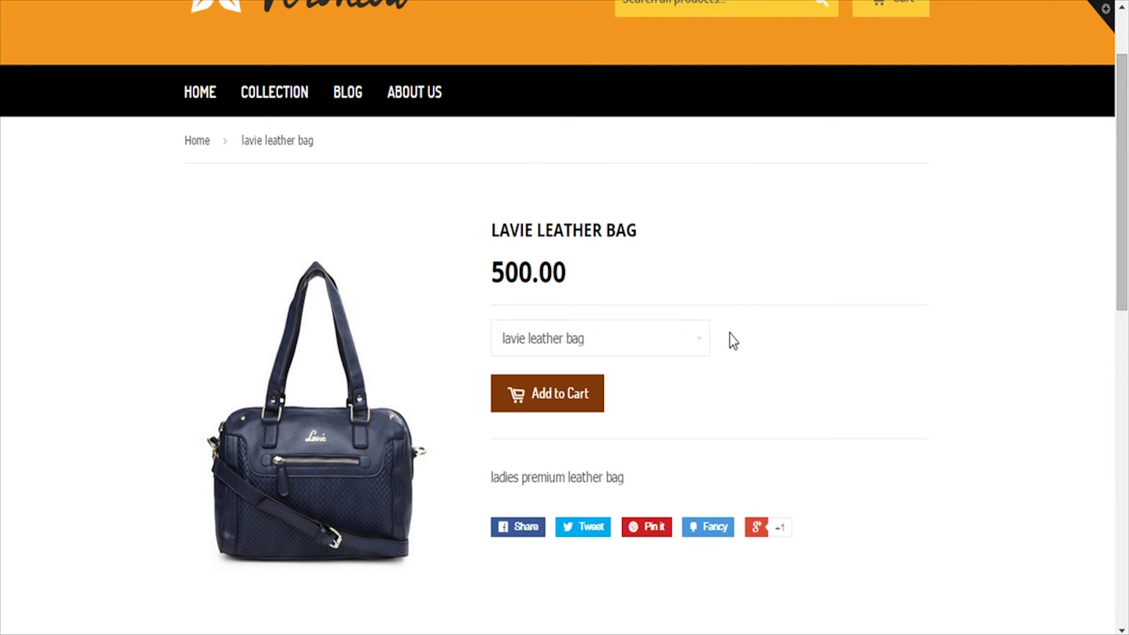
Step: Add one lavie leather bag to the cart and check out with the 500.00 subtotal
{"action": "scroll", "coordinate": [711, 362], "scroll_direction": "up", "scroll_amount": 2}
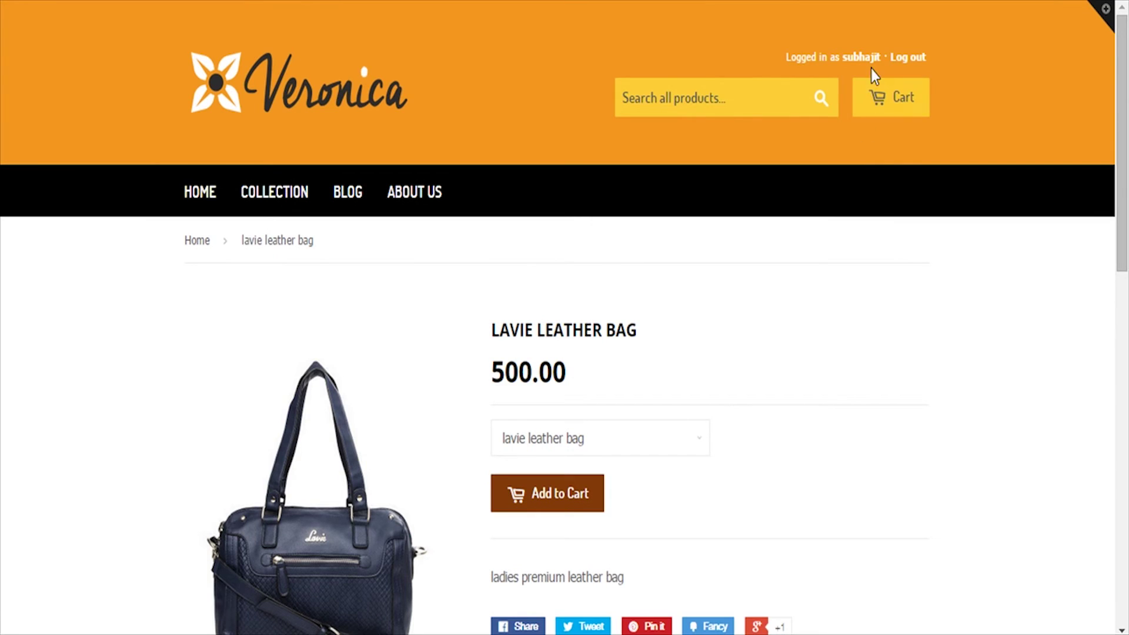
{"action": "scroll", "coordinate": [627, 476], "scroll_direction": "down", "scroll_amount": 2}
{"action": "left_click", "coordinate": [587, 403]}
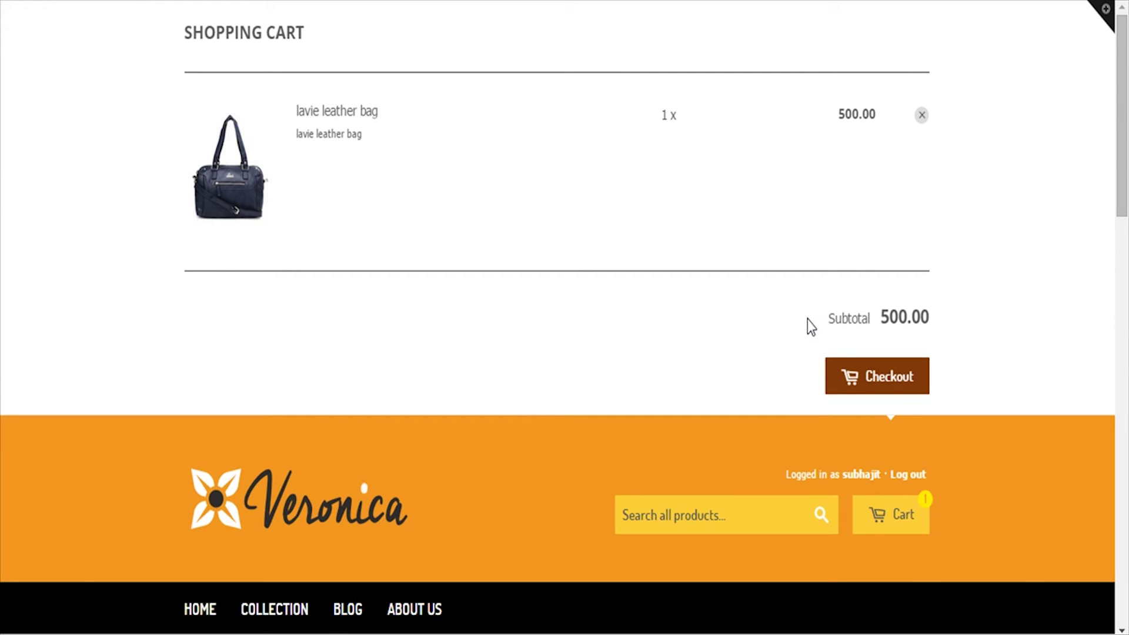
{"action": "left_click", "coordinate": [887, 380]}
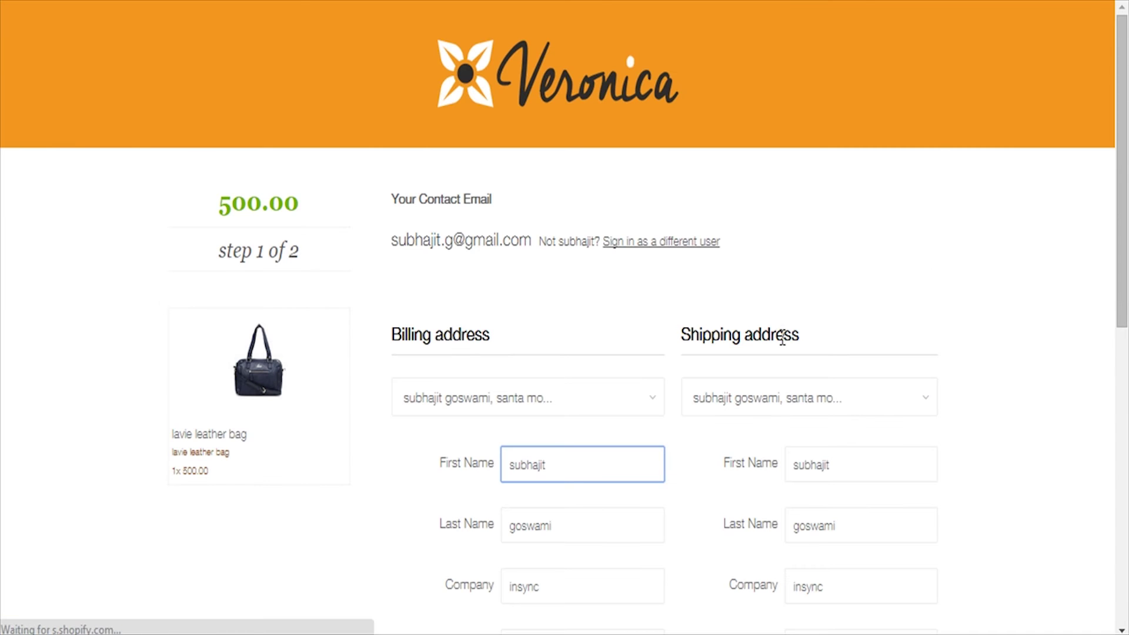
Step: Keep the saved billing address for shipping and continue to checkout step 2 of 2
{"action": "scroll", "coordinate": [939, 398], "scroll_direction": "down", "scroll_amount": 2}
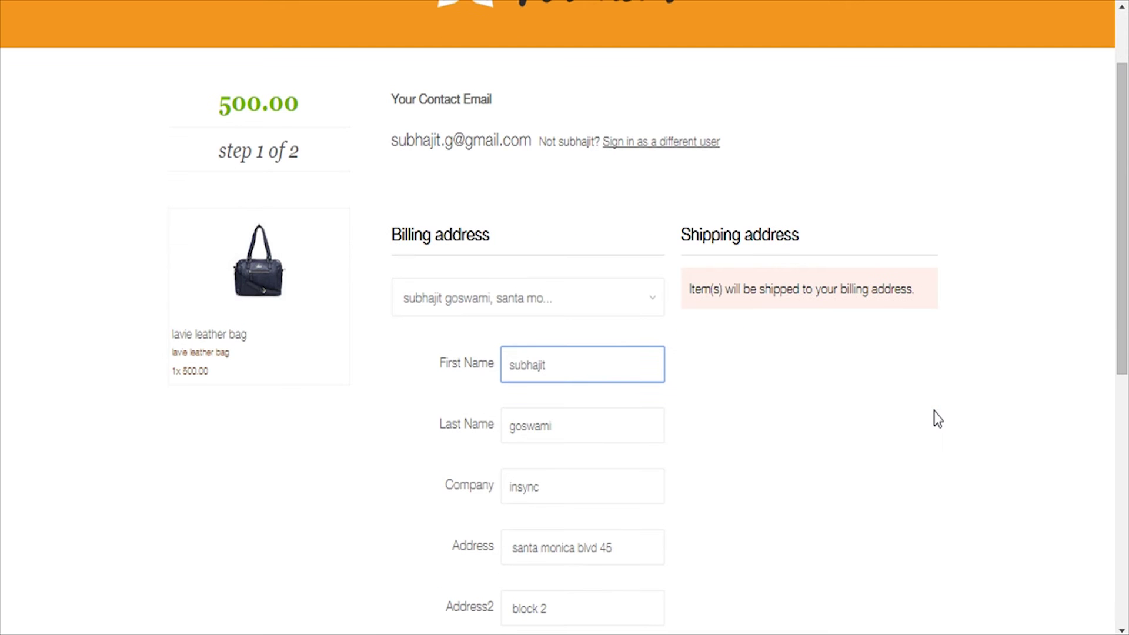
{"action": "scroll", "coordinate": [938, 414], "scroll_direction": "down", "scroll_amount": 2}
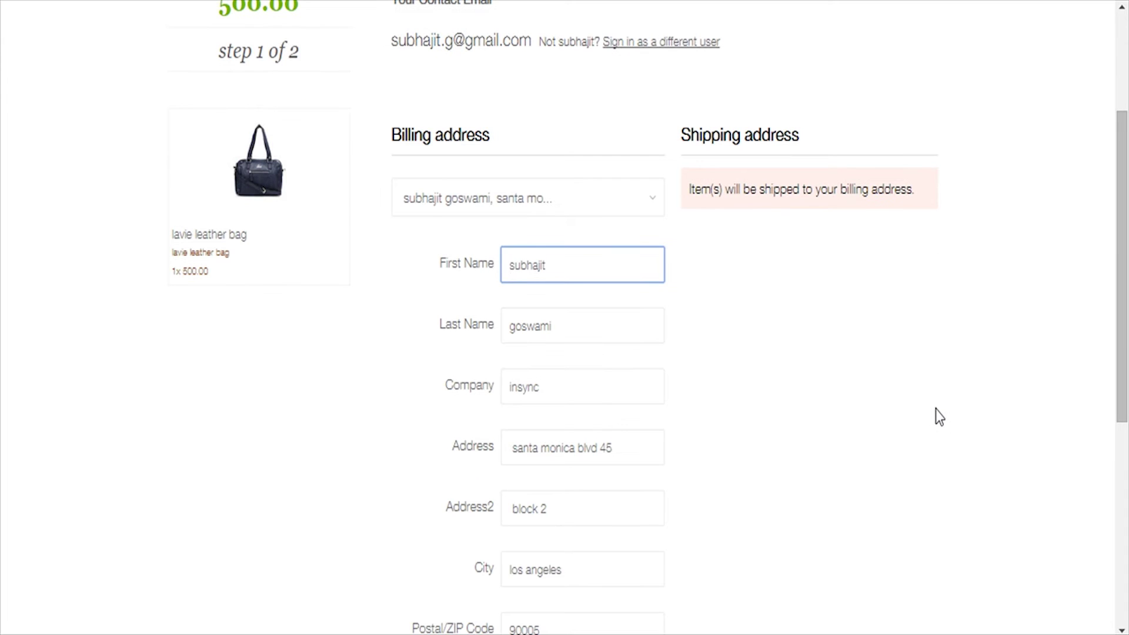
{"action": "scroll", "coordinate": [935, 408], "scroll_direction": "up", "scroll_amount": 4}
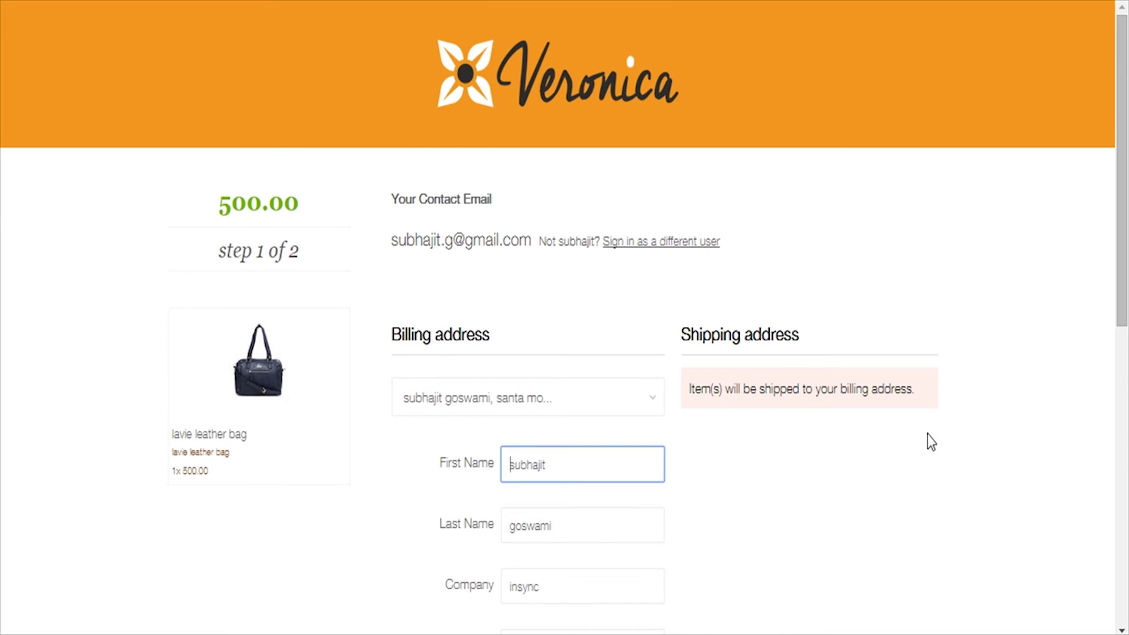
{"action": "scroll", "coordinate": [927, 440], "scroll_direction": "down", "scroll_amount": 2}
{"action": "scroll", "coordinate": [923, 440], "scroll_direction": "down", "scroll_amount": 6}
{"action": "scroll", "coordinate": [674, 314], "scroll_direction": "up", "scroll_amount": 4}
{"action": "left_click", "coordinate": [594, 198]}
{"action": "left_click", "coordinate": [594, 224]}
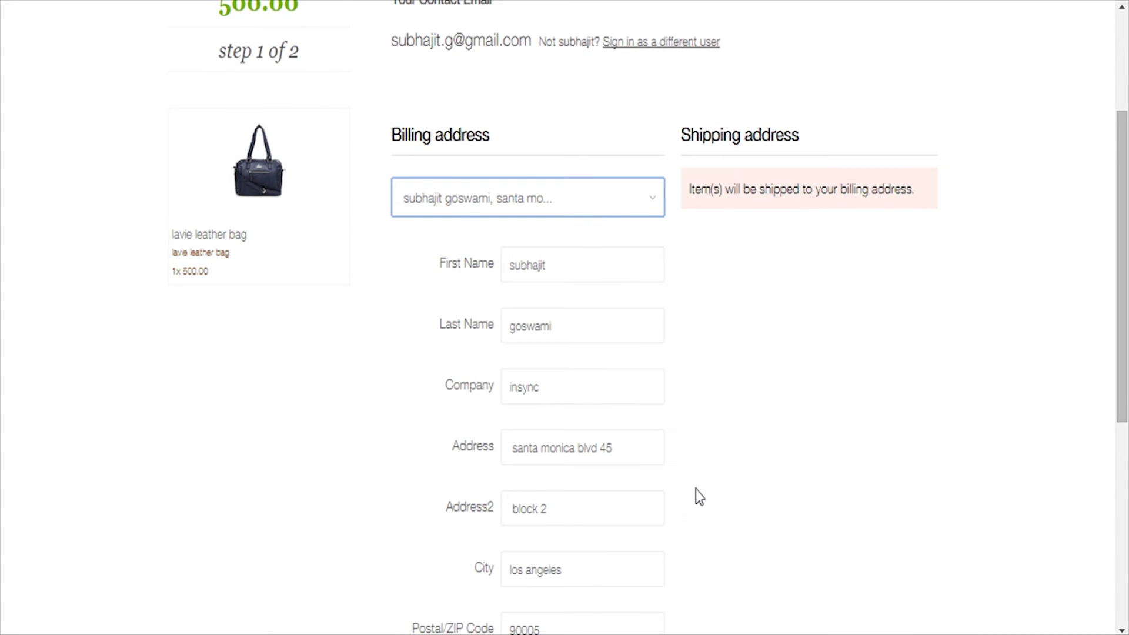
{"action": "scroll", "coordinate": [696, 489], "scroll_direction": "down", "scroll_amount": 7}
{"action": "left_click", "coordinate": [493, 558]}
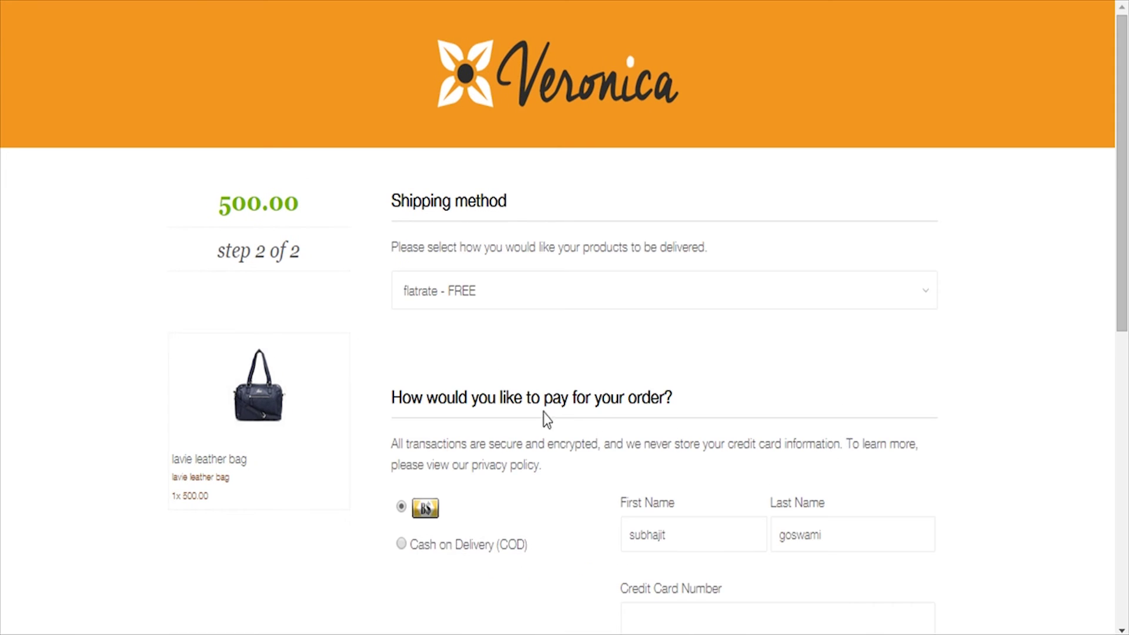
Step: Choose Cash on Delivery (COD) payment and complete the purchase, producing order #1029
{"action": "scroll", "coordinate": [602, 354], "scroll_direction": "down", "scroll_amount": 2}
{"action": "left_click", "coordinate": [402, 444]}
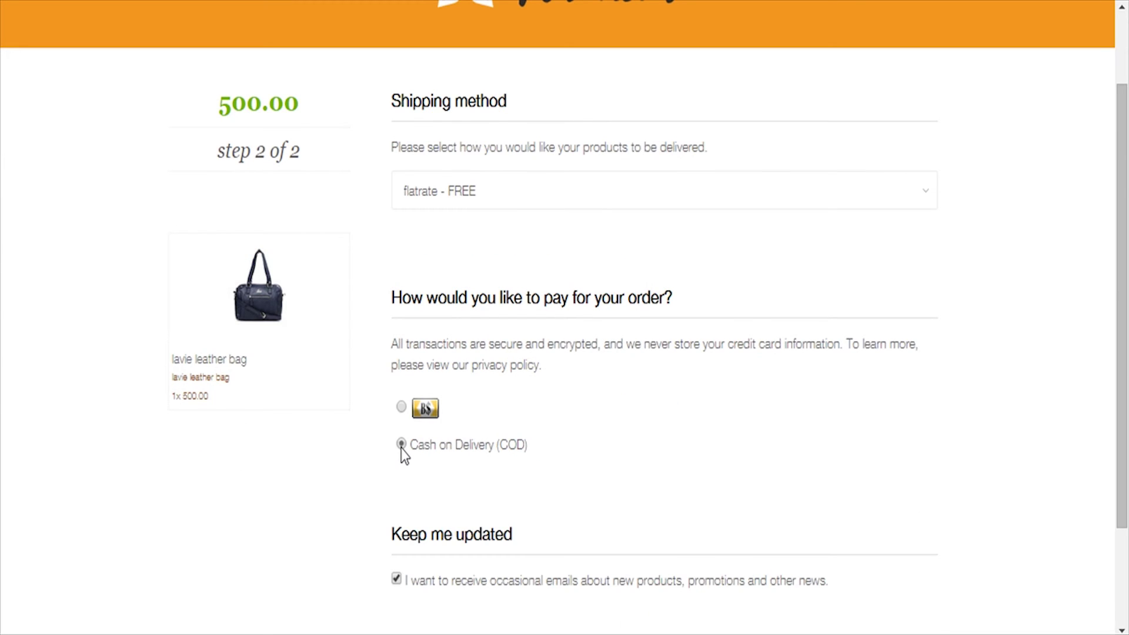
{"action": "scroll", "coordinate": [704, 450], "scroll_direction": "down", "scroll_amount": 2}
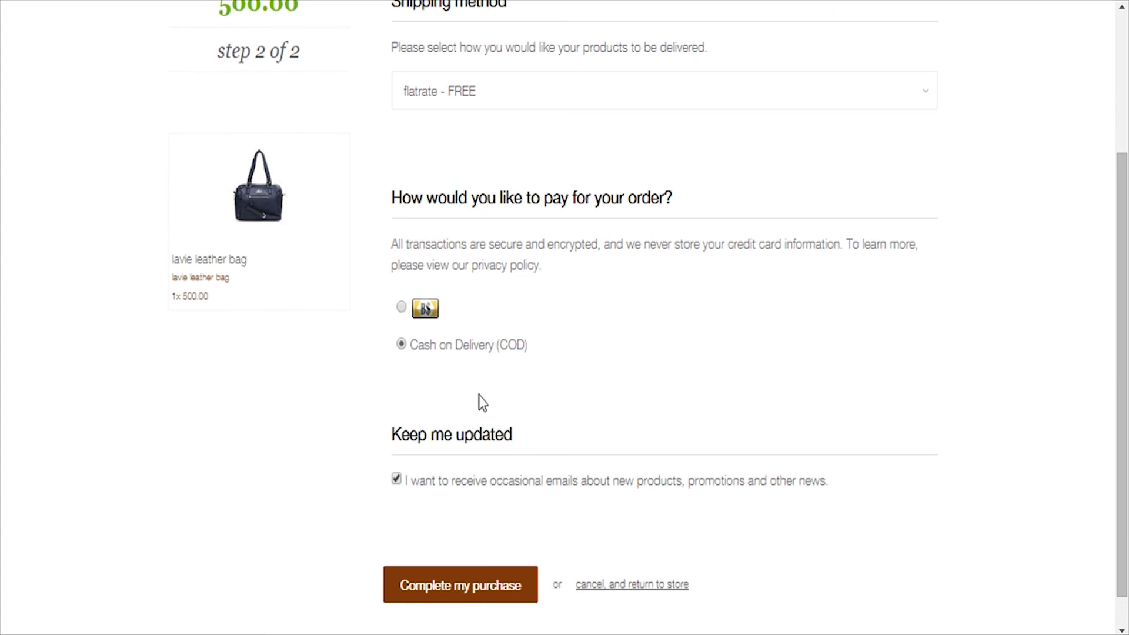
{"action": "left_click", "coordinate": [477, 588]}
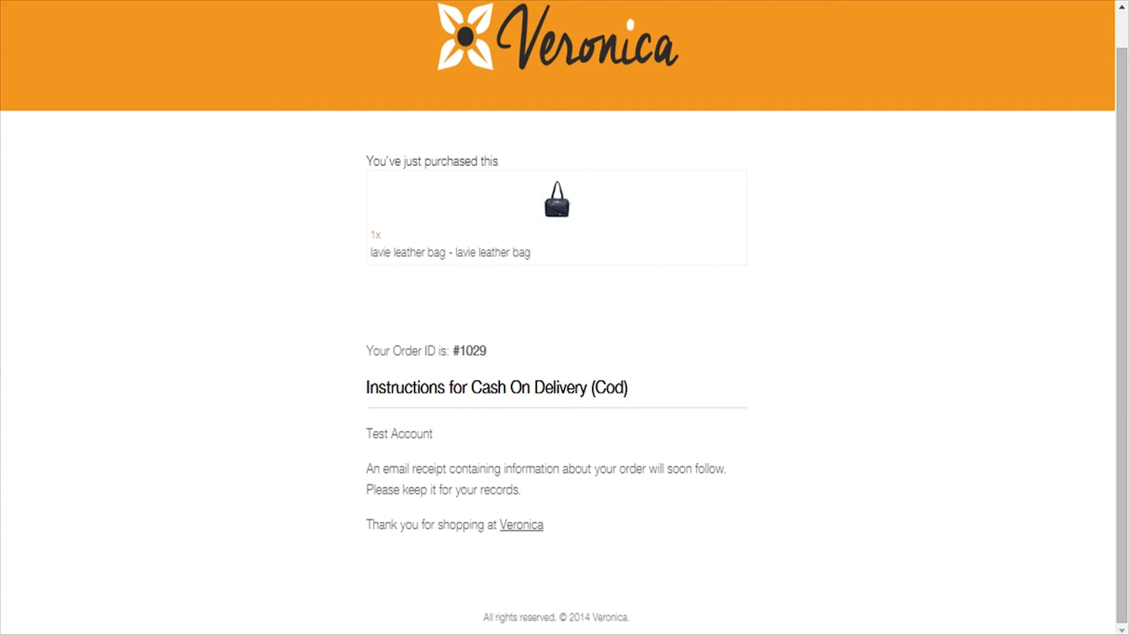
{"action": "mouse_move", "coordinate": [321, 634]}
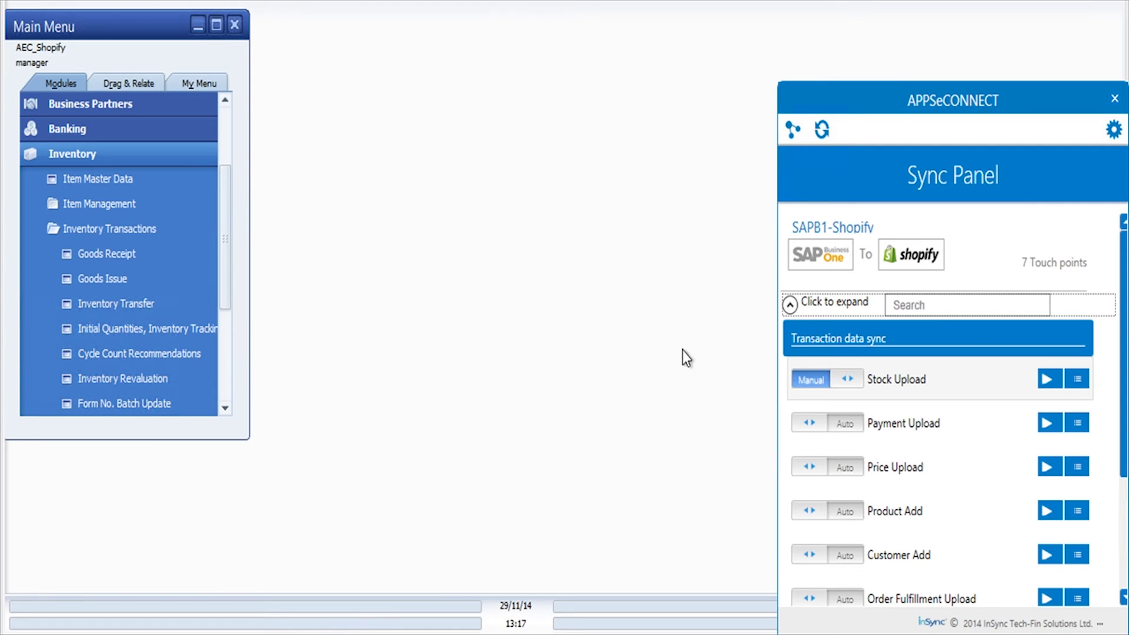
Step: Collapse the Inventory and SAP-to-Shopify task lists, then expand the Shopify-to-SAP sync tasks
{"action": "left_click", "coordinate": [180, 154]}
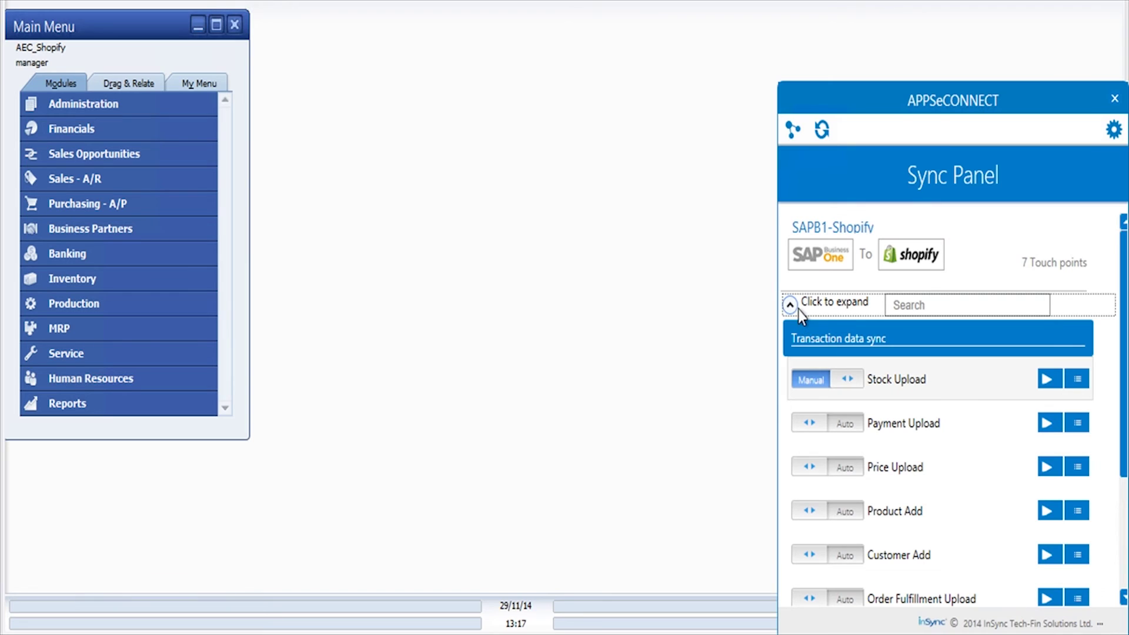
{"action": "left_click", "coordinate": [790, 304]}
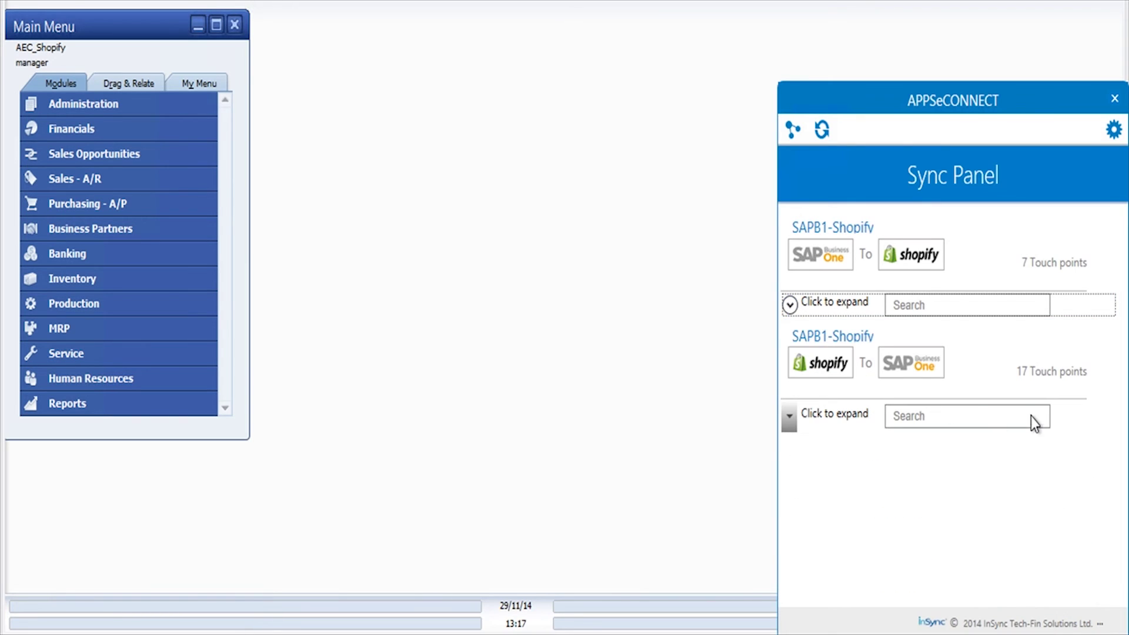
{"action": "left_click", "coordinate": [789, 412]}
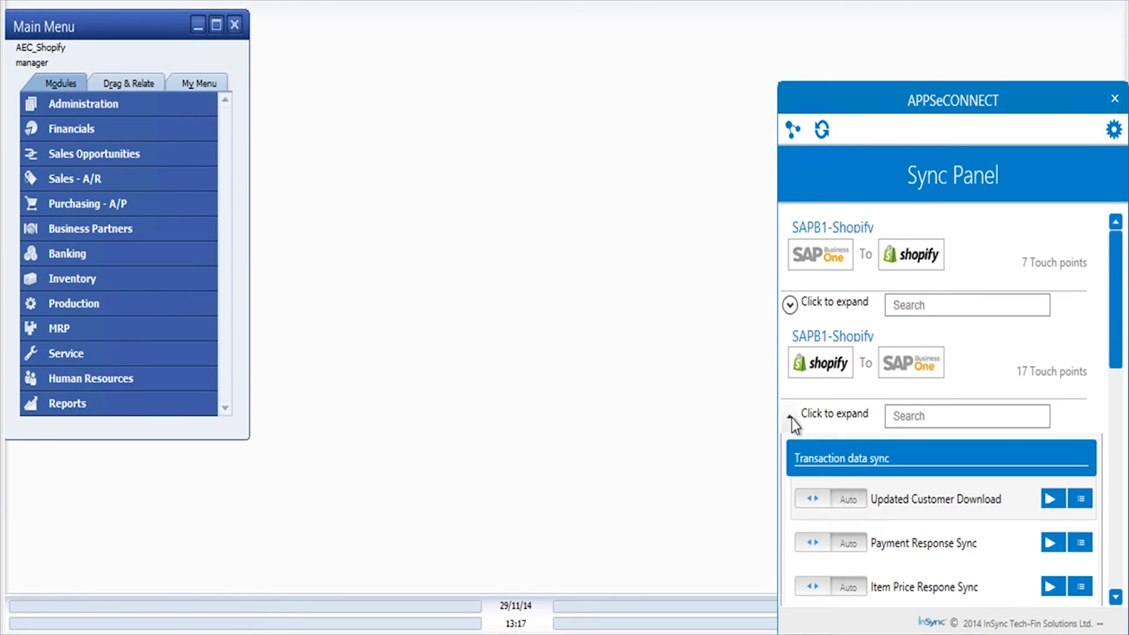
{"action": "left_click_drag", "start_coordinate": [1116, 341], "coordinate": [1115, 520]}
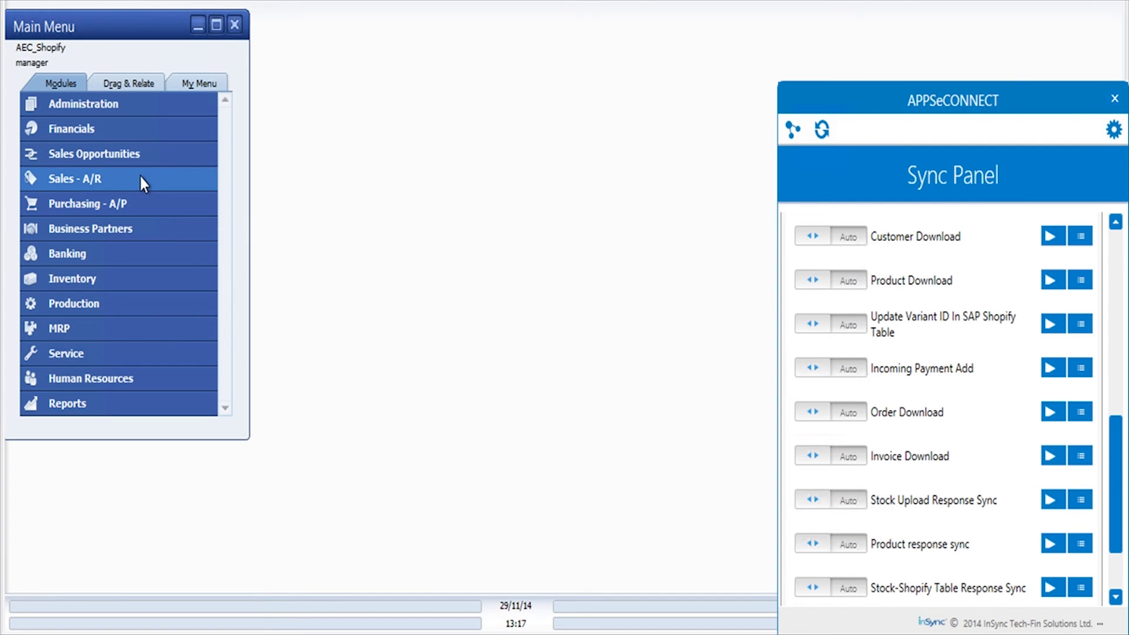
Step: Expand Sales - A/R in the SAP Business One Main Menu
{"action": "left_click", "coordinate": [141, 178]}
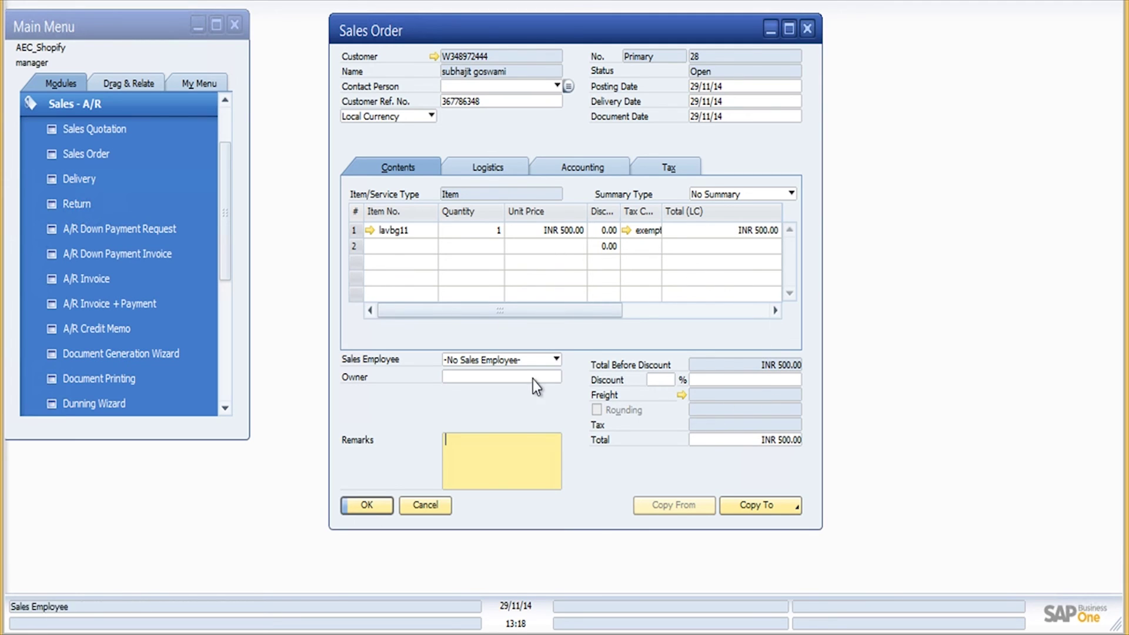
Step: Copy sales order 28 to a Delivery and add it, confirming with Yes
{"action": "left_click", "coordinate": [785, 509]}
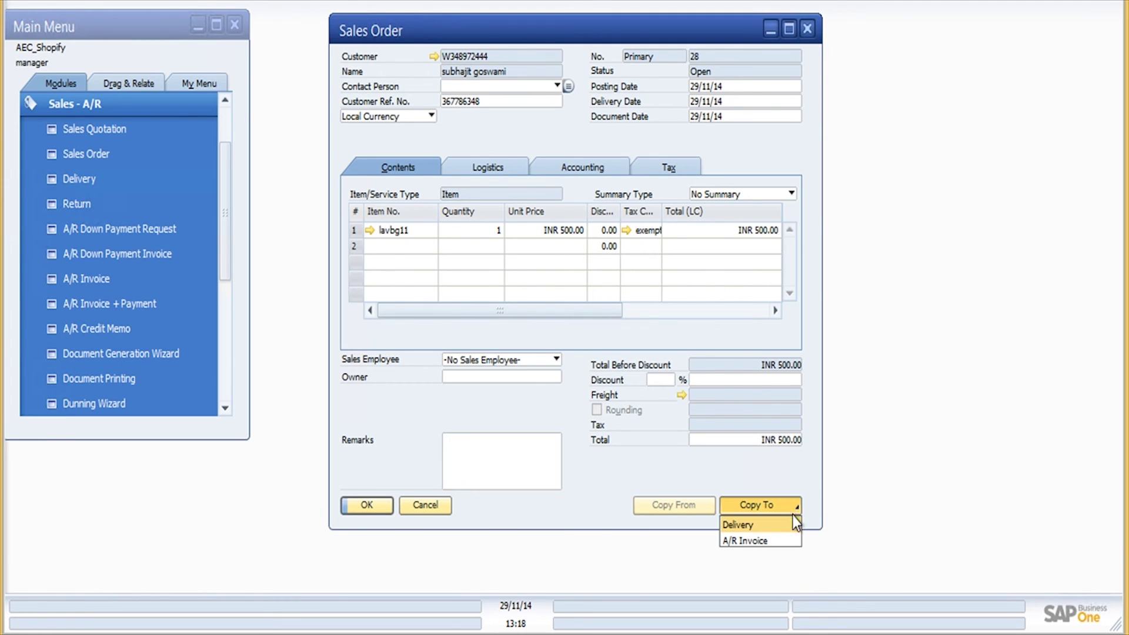
{"action": "left_click", "coordinate": [741, 524]}
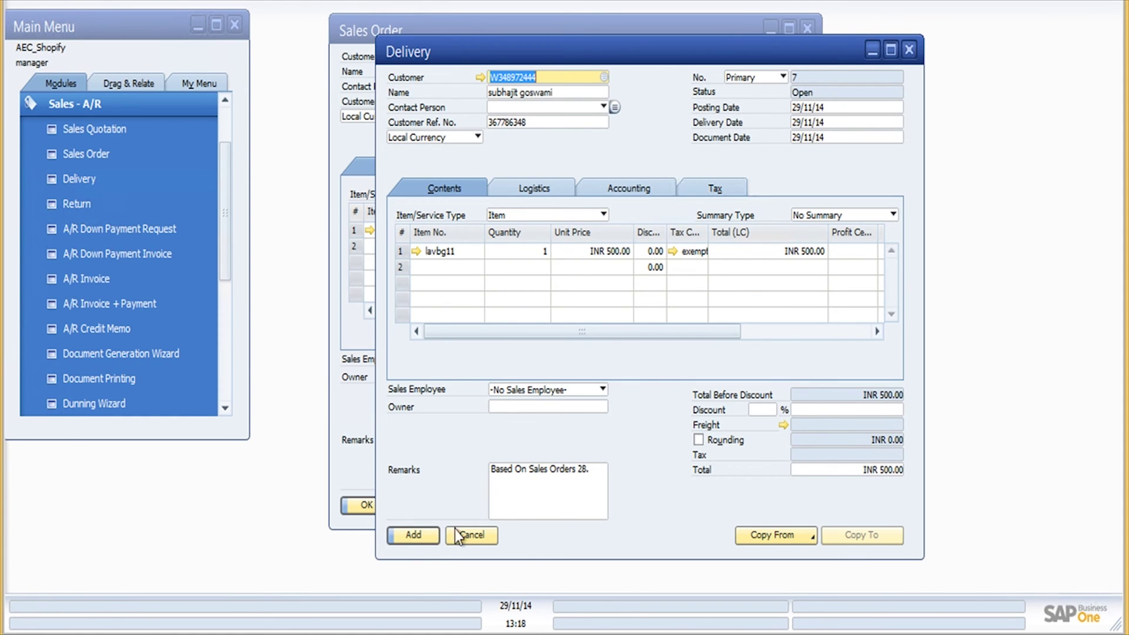
{"action": "left_click", "coordinate": [411, 535]}
{"action": "left_click", "coordinate": [392, 304]}
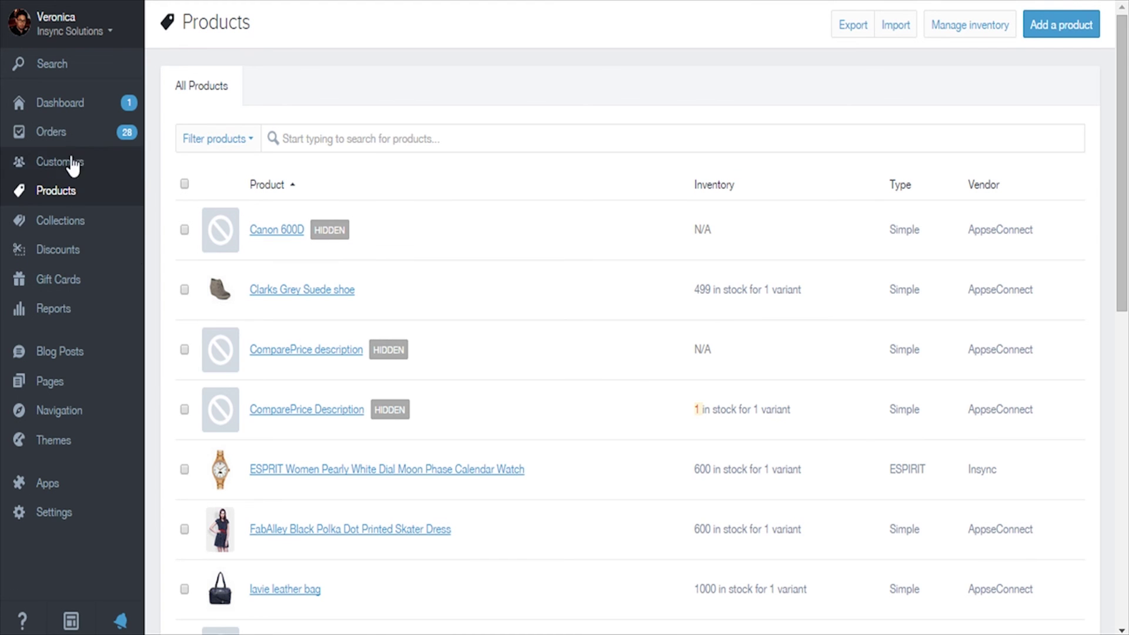
Step: Show the Shopify admin Orders list with the Rs. 500.00 order #1029 marked Fulfilled
{"action": "left_click", "coordinate": [74, 138]}
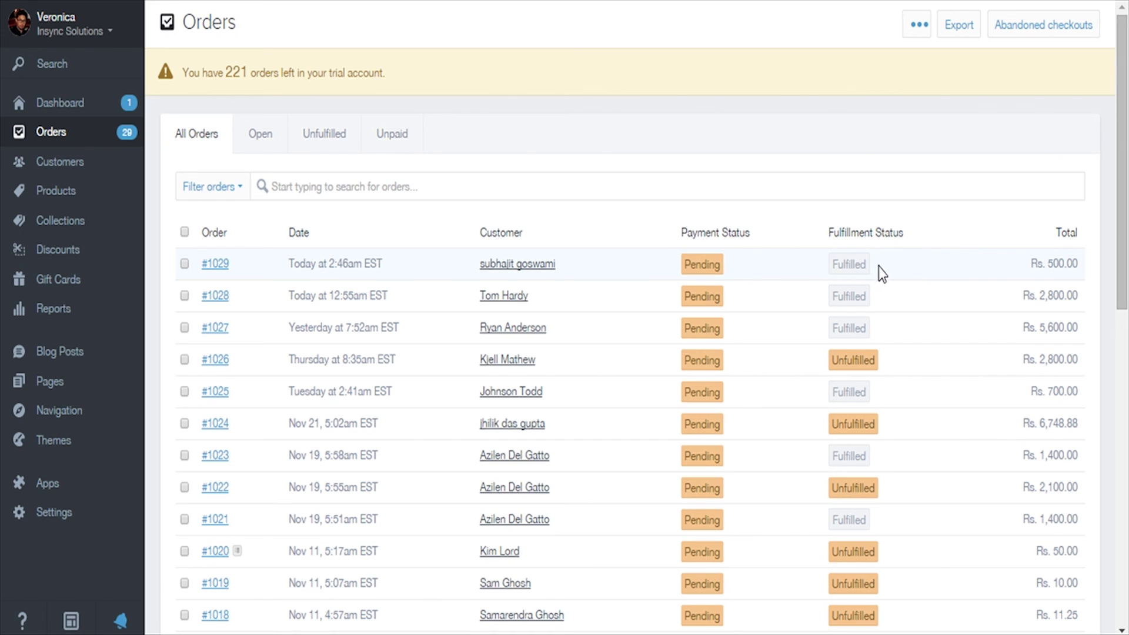
{"action": "left_click_drag", "start_coordinate": [1119, 235], "coordinate": [1123, 225]}
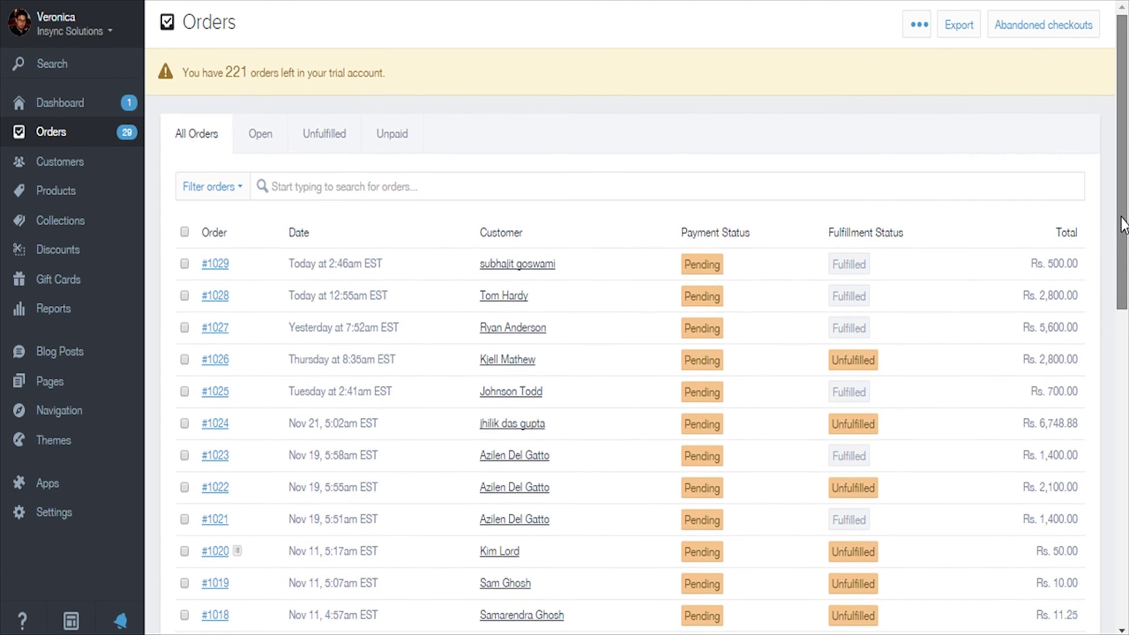
{"action": "left_click_drag", "start_coordinate": [1122, 224], "coordinate": [1125, 218]}
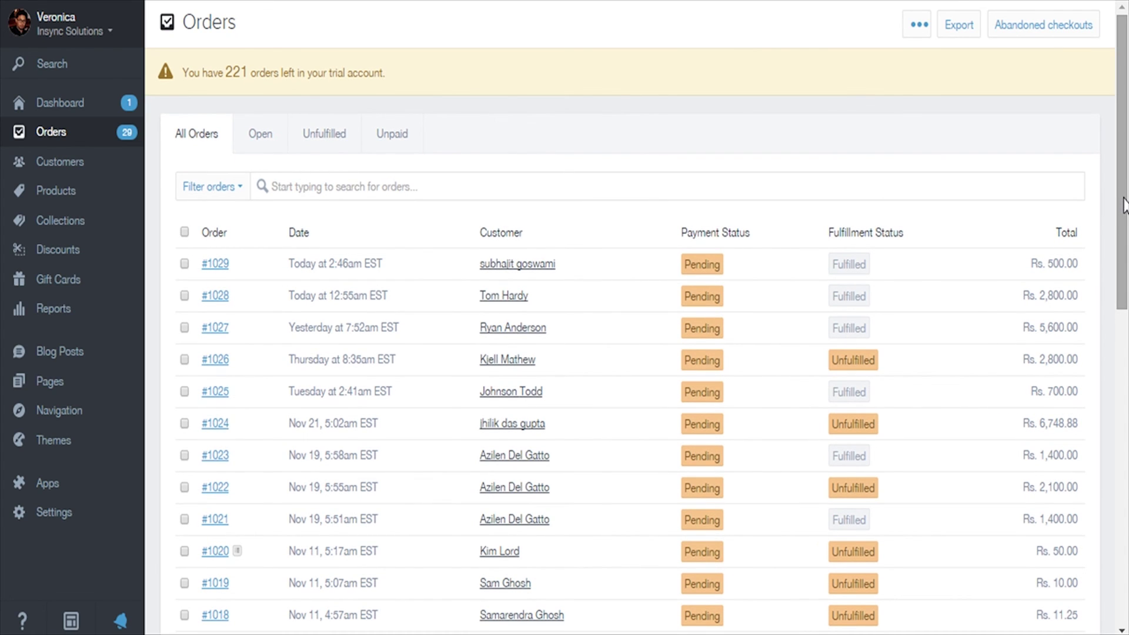
{"action": "left_click_drag", "start_coordinate": [1124, 207], "coordinate": [1123, 244]}
{"action": "left_click_drag", "start_coordinate": [1123, 272], "coordinate": [1111, 493]}
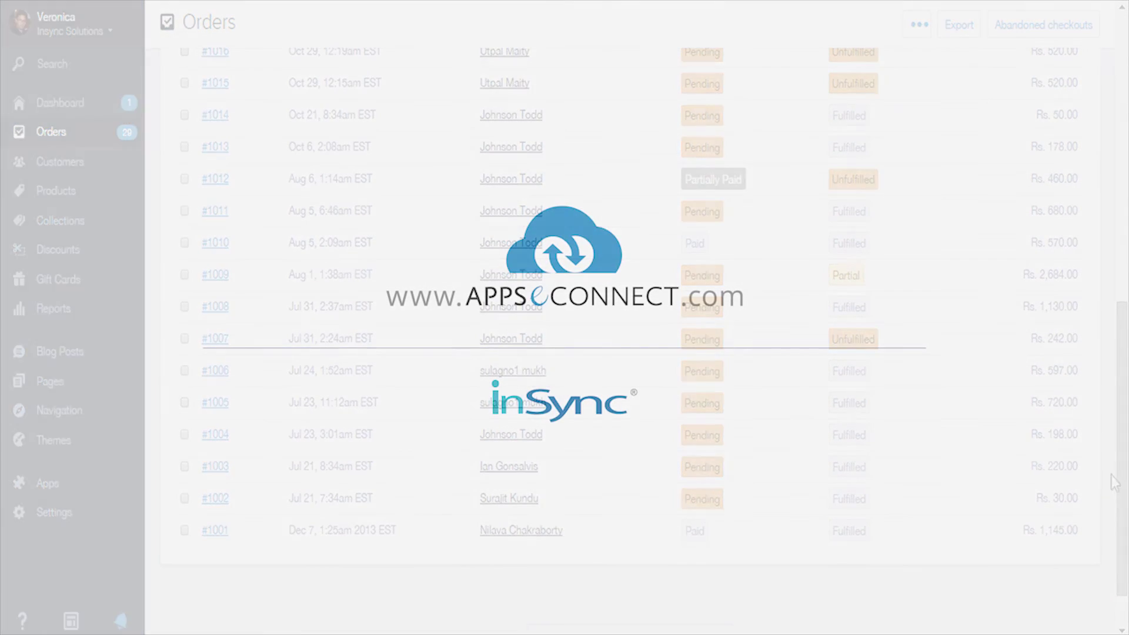